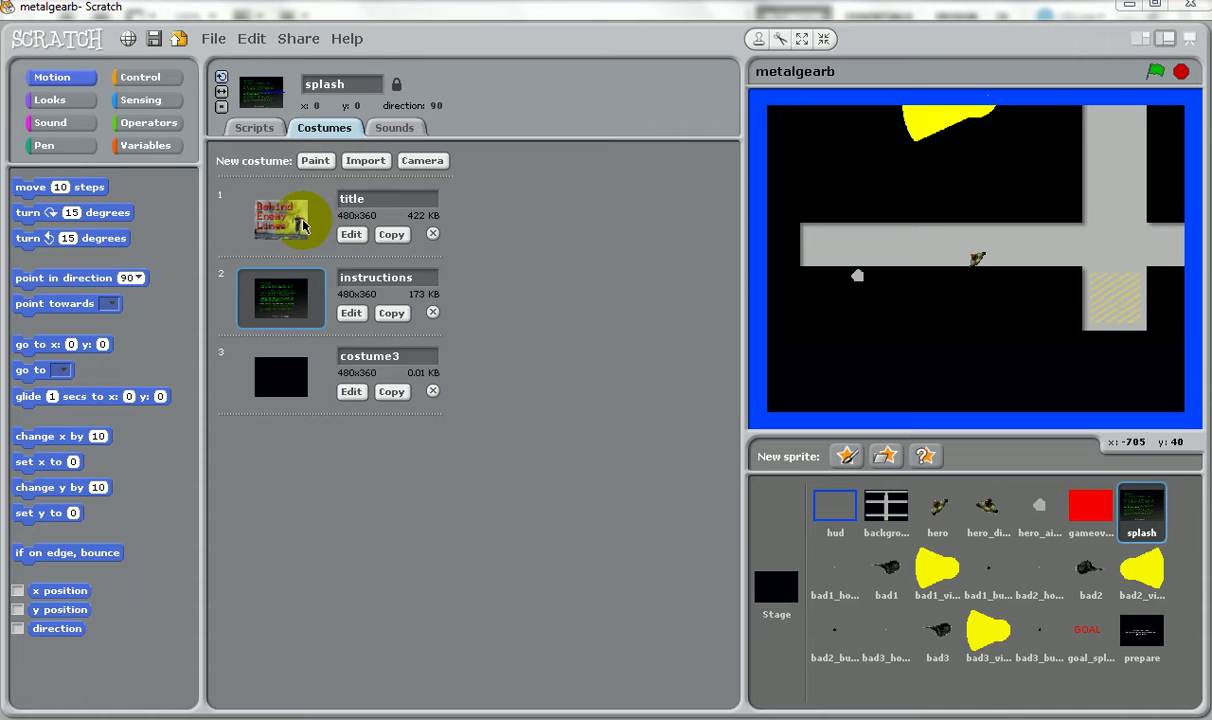
View the costumes of the background sprite, and switch to Photoshop with map_level.psd open.
{"action": "left_click", "coordinate": [889, 508]}
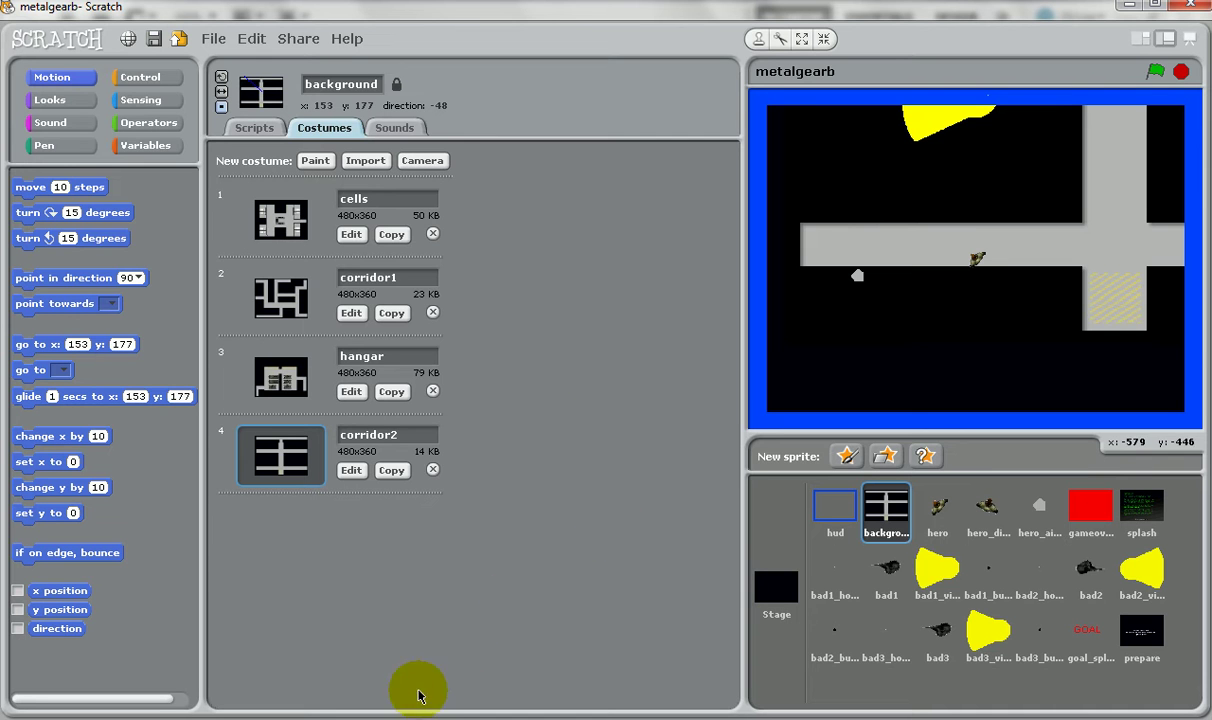
{"action": "mouse_move", "coordinate": [368, 717]}
{"action": "left_click", "coordinate": [419, 630]}
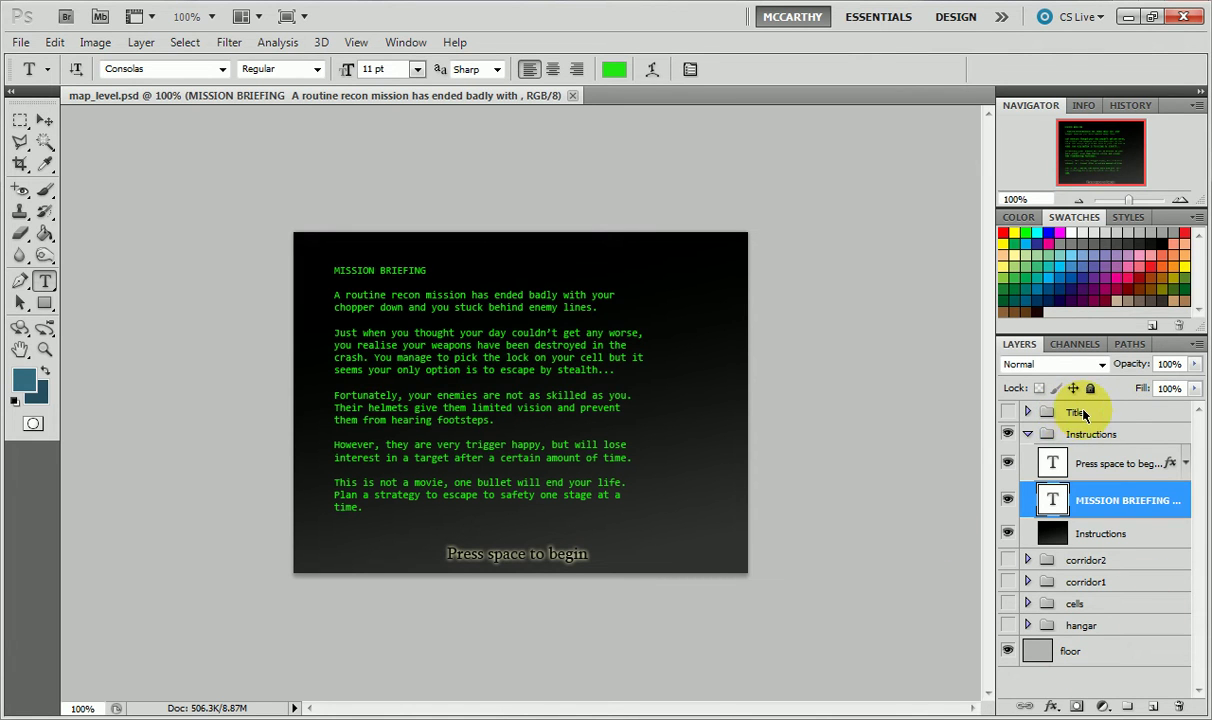
Hide and show the Instructions layer group to check its contents, and collapse the group.
{"action": "left_click", "coordinate": [1008, 436]}
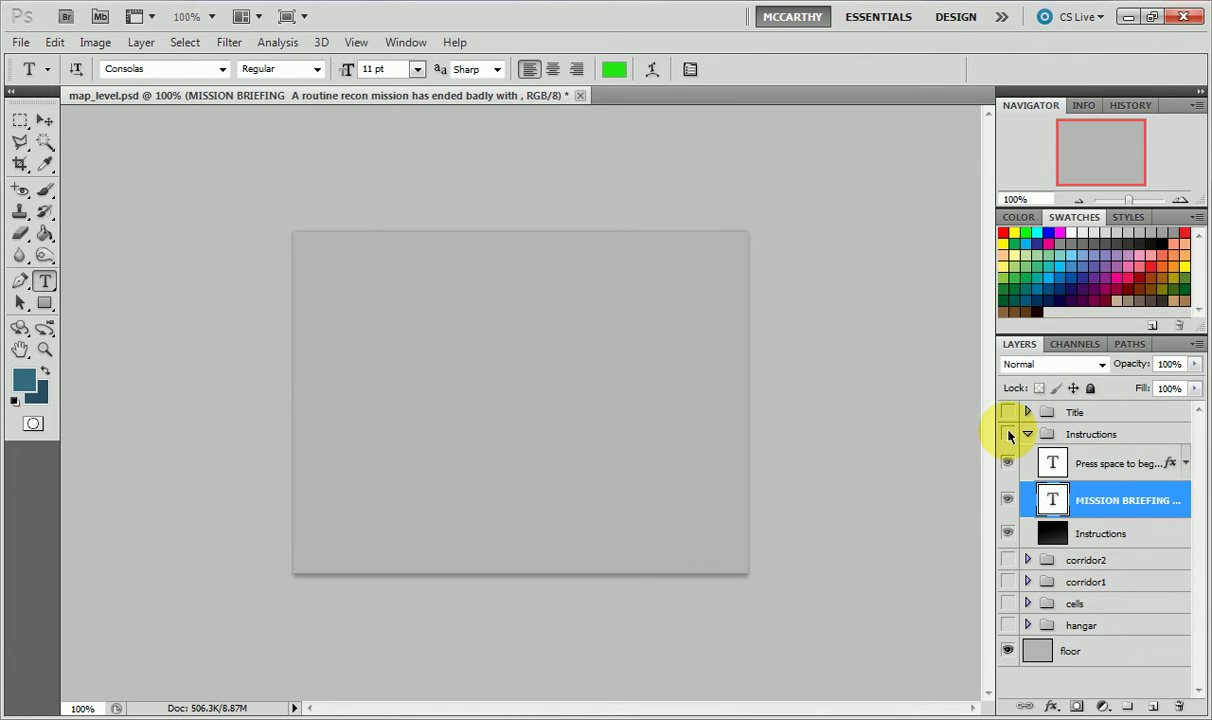
{"action": "left_click", "coordinate": [1008, 434]}
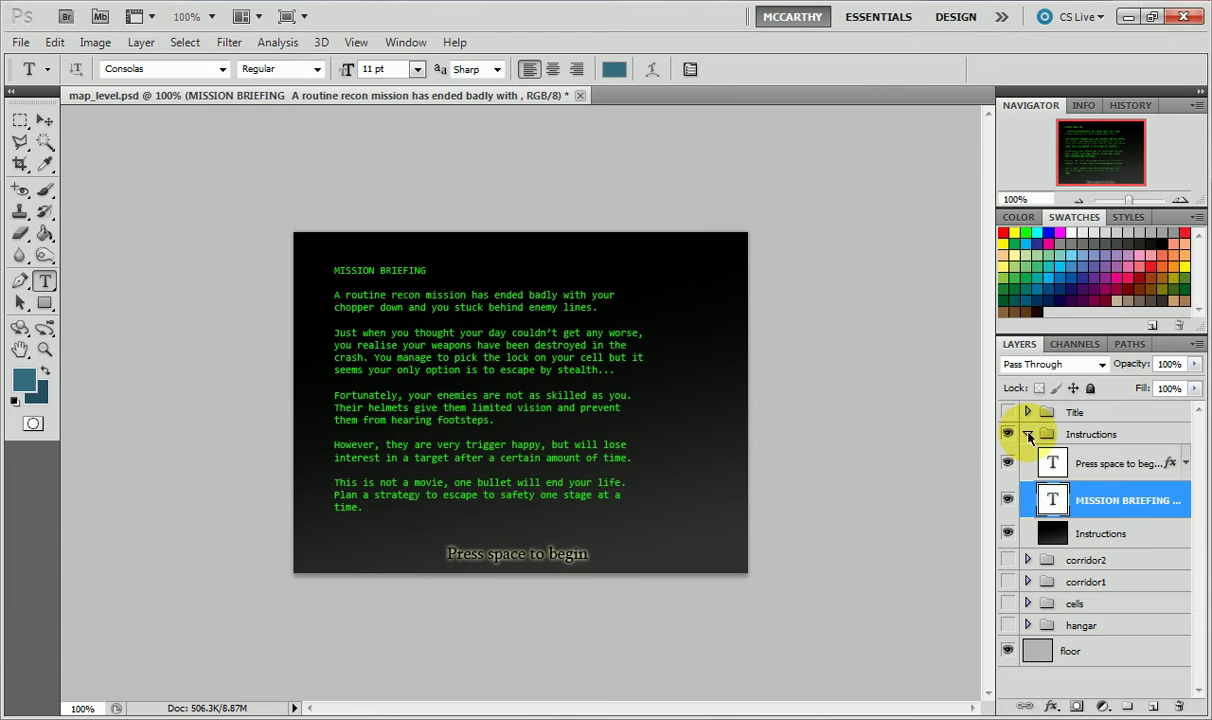
{"action": "left_click", "coordinate": [1028, 436]}
Create a new 480 x 360 pixel document at 72 pixels/inch in RGB Color with a white background.
{"action": "left_click", "coordinate": [22, 44]}
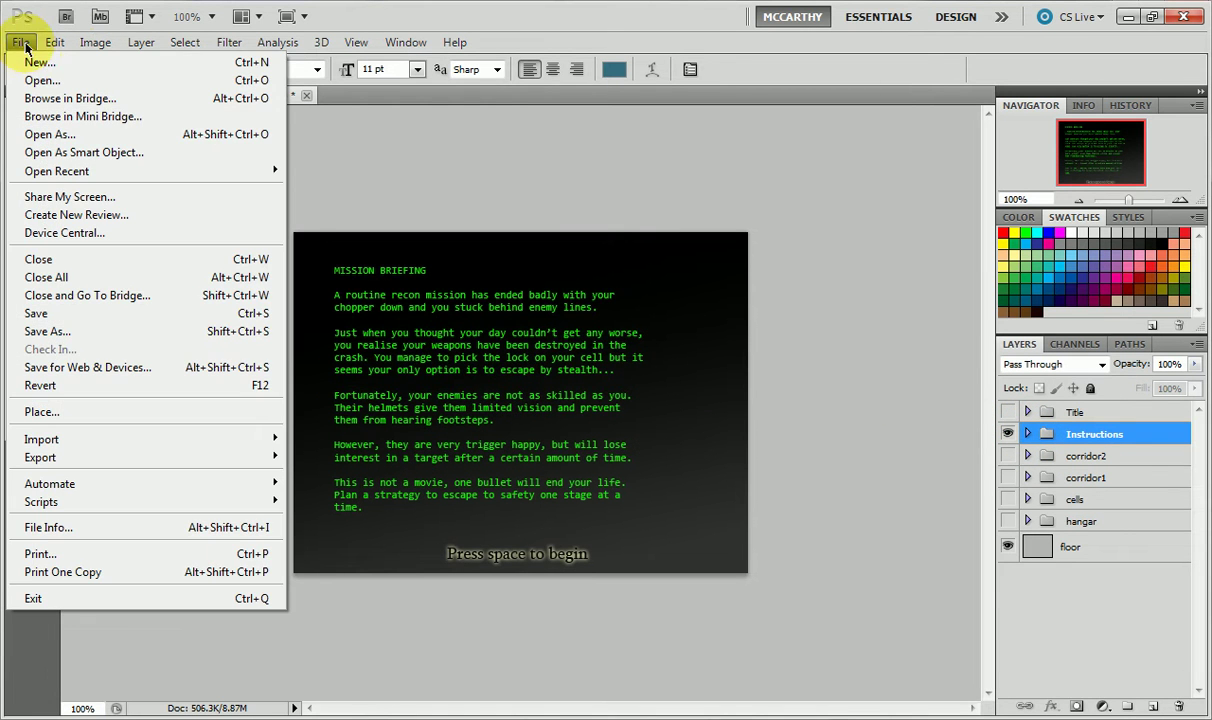
{"action": "left_click", "coordinate": [40, 62]}
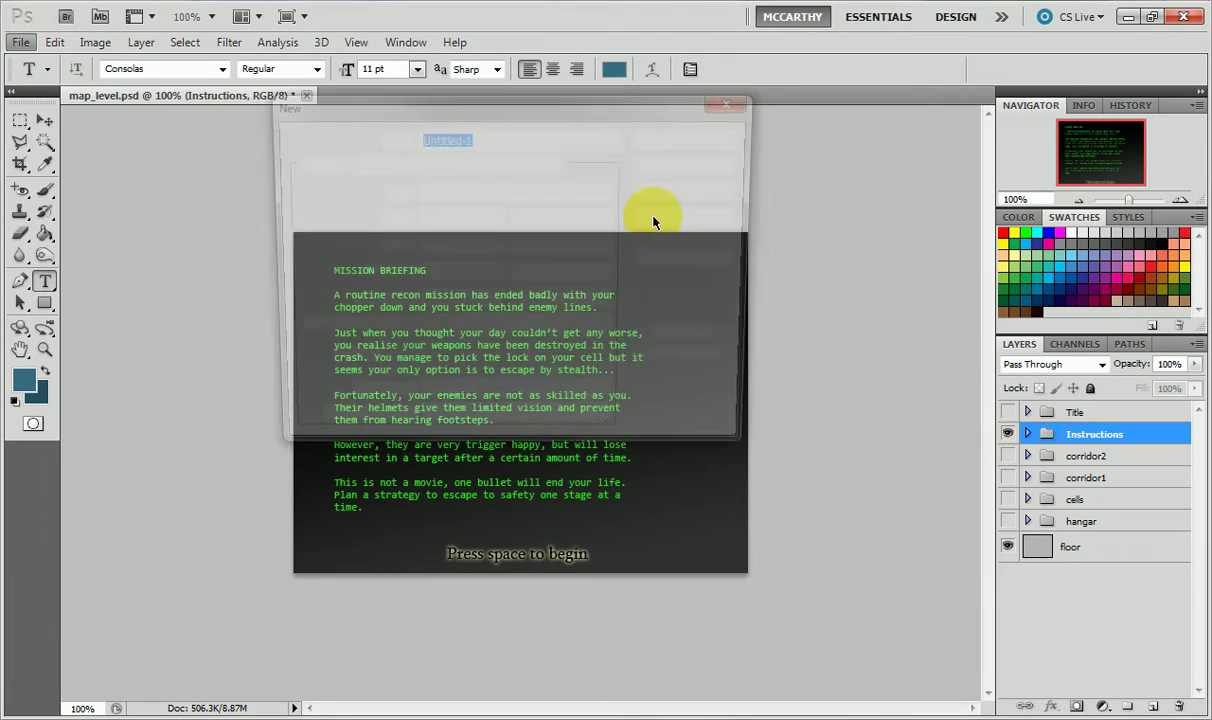
{"action": "left_click", "coordinate": [443, 219]}
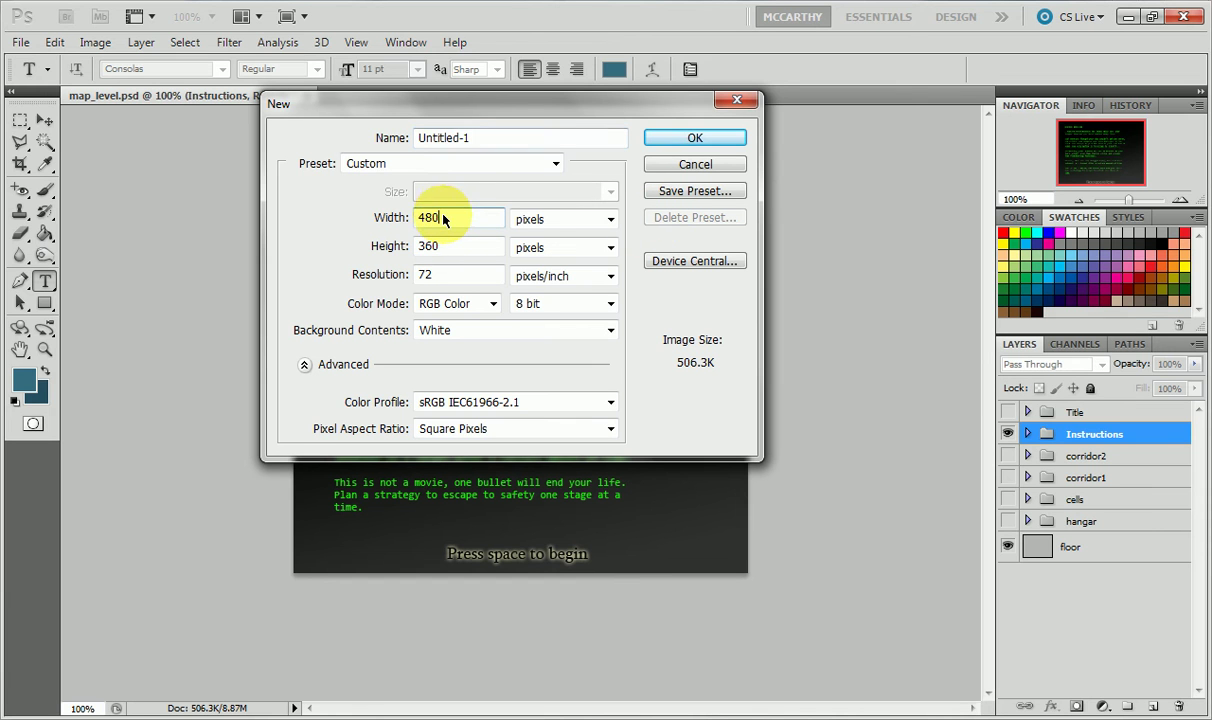
{"action": "left_click", "coordinate": [447, 248]}
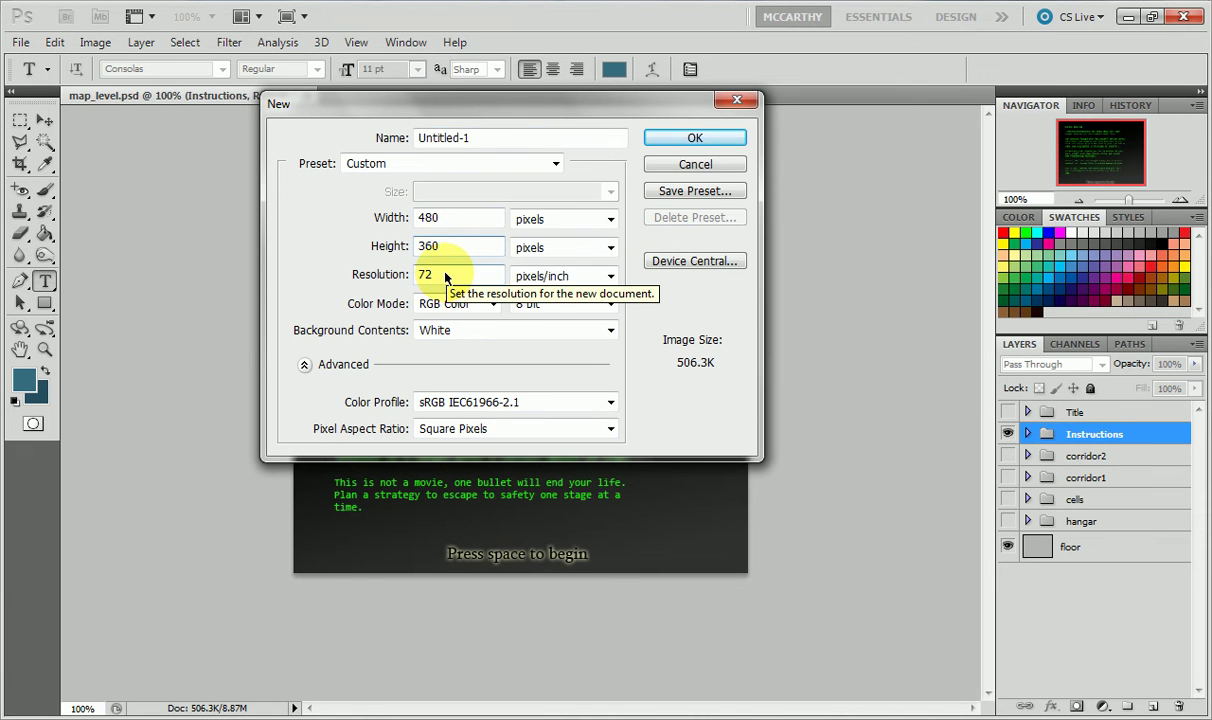
{"action": "left_click", "coordinate": [420, 274]}
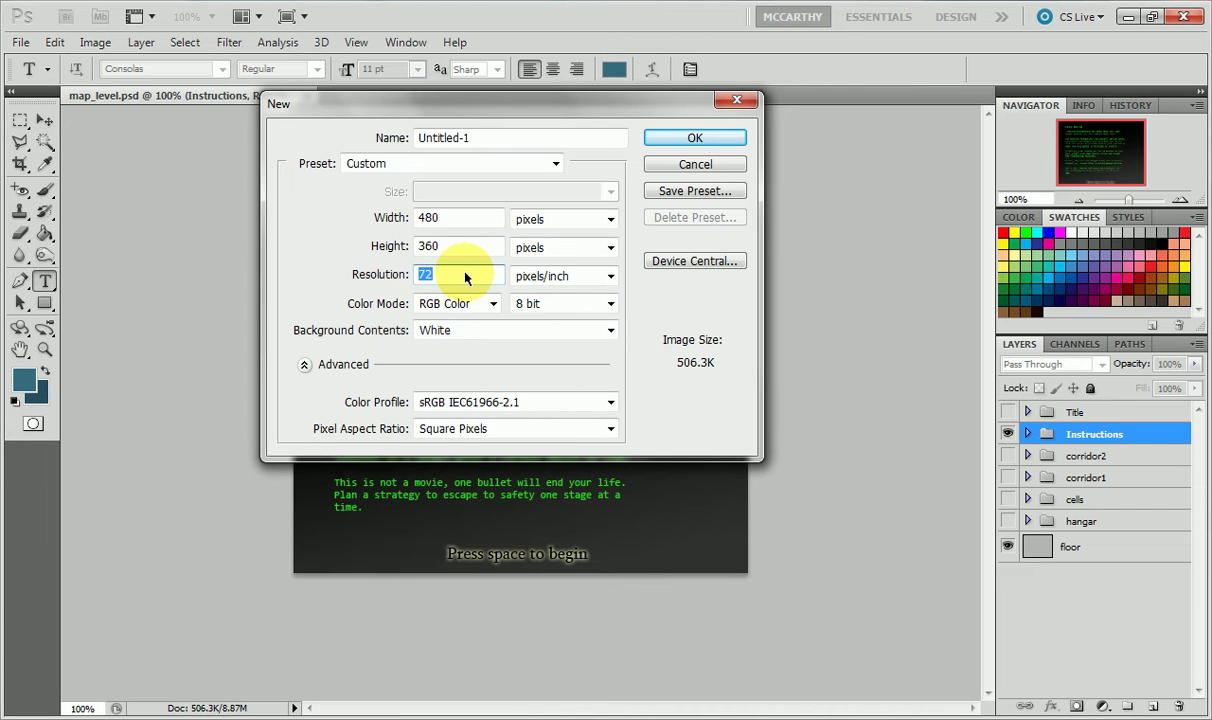
{"action": "left_click", "coordinate": [695, 140]}
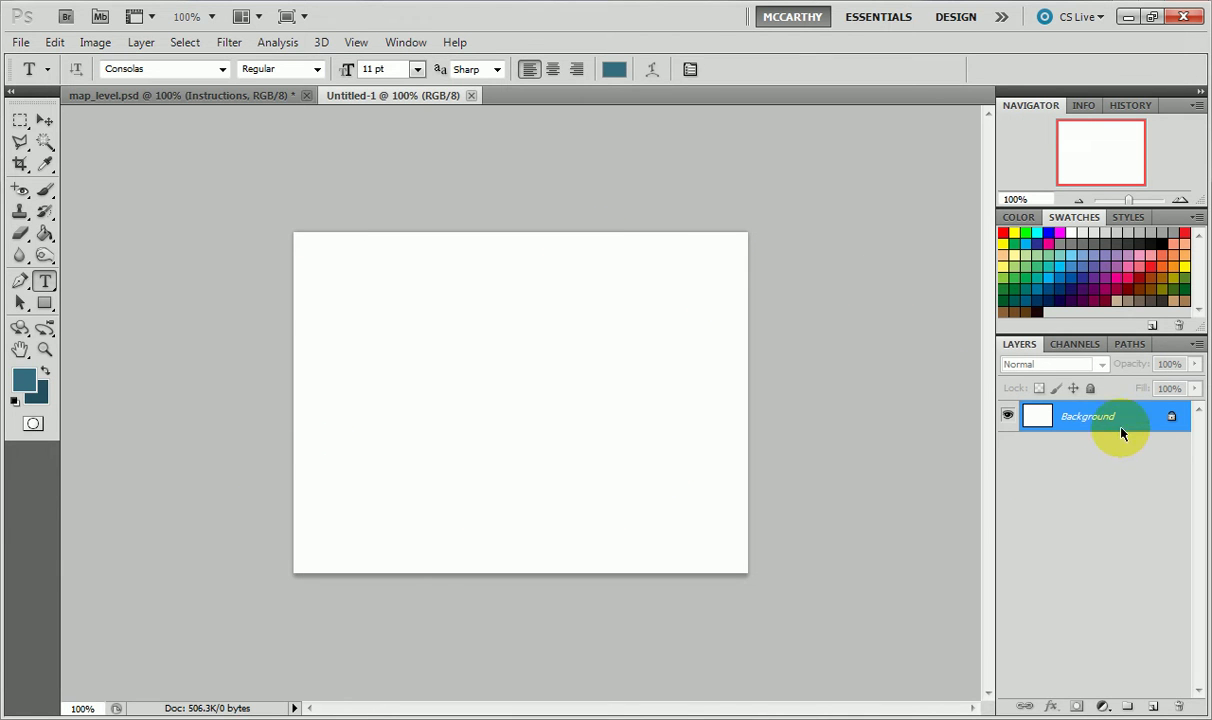
Duplicate the locked Background layer and delete the original, leaving an editable copy.
{"action": "left_click_drag", "start_coordinate": [1113, 418], "coordinate": [1154, 704]}
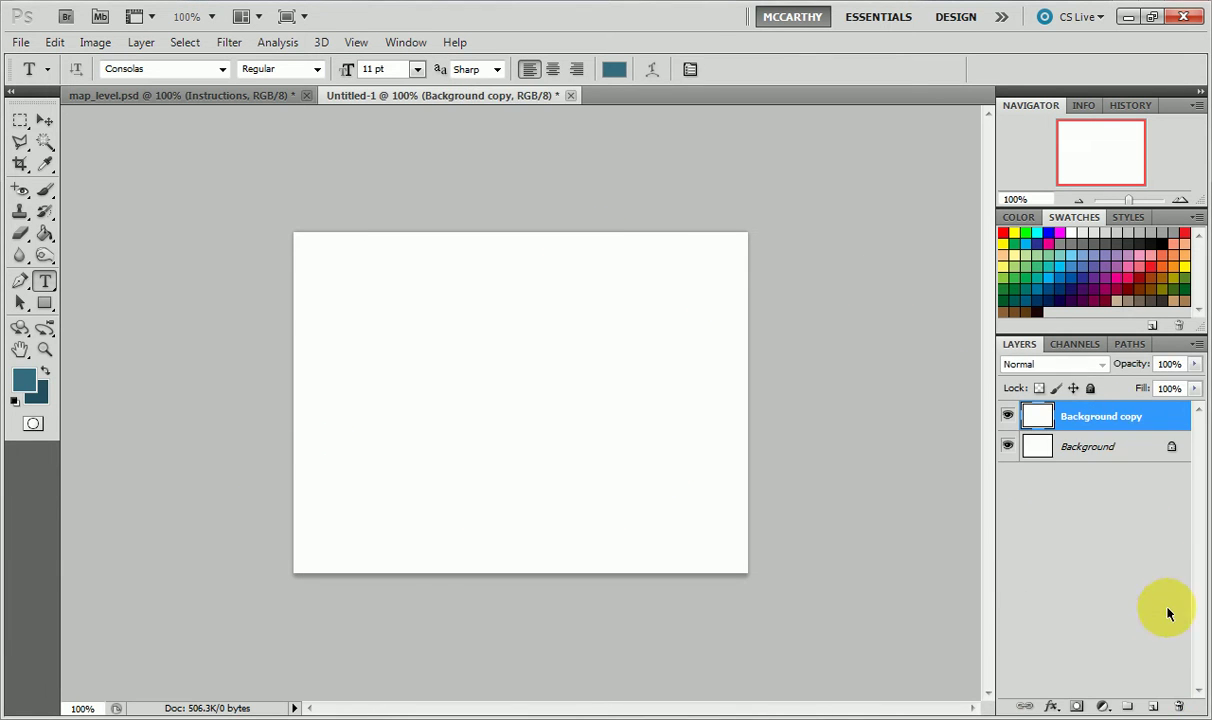
{"action": "left_click_drag", "start_coordinate": [1136, 446], "coordinate": [1179, 706]}
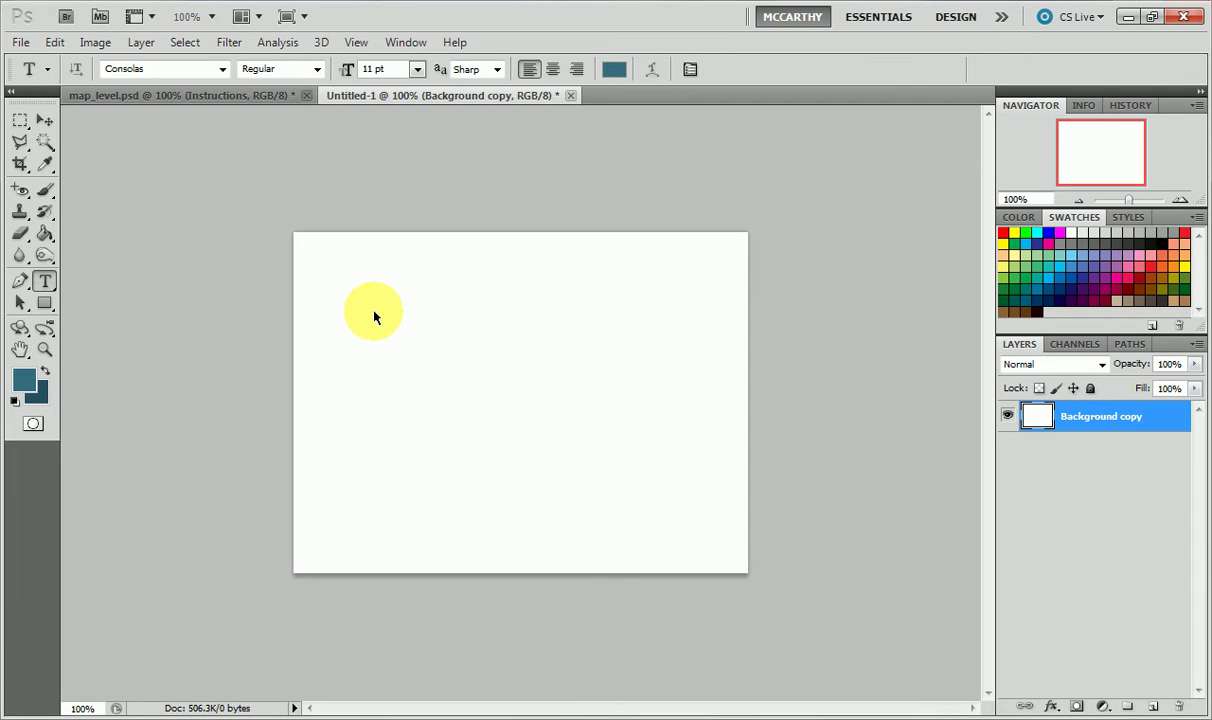
Fill the layer with the teal foreground colour using the Paint Bucket, and refill it with the darker teal.
{"action": "left_click", "coordinate": [44, 234]}
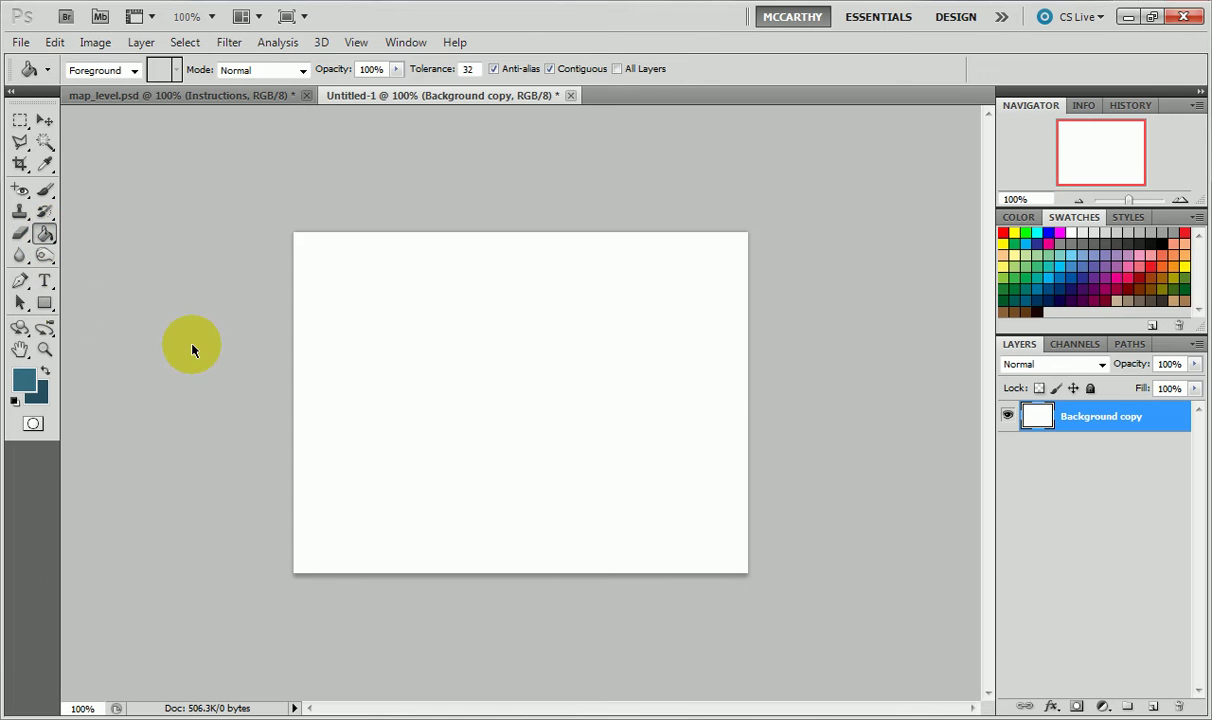
{"action": "left_click", "coordinate": [472, 331]}
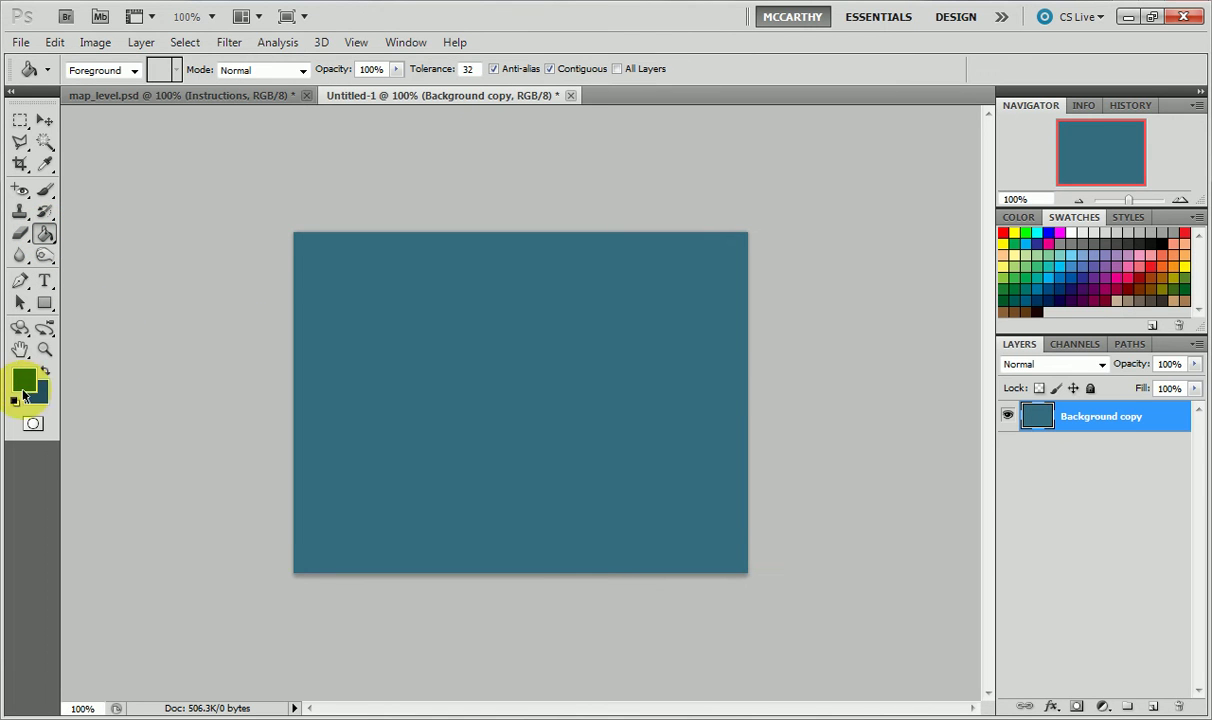
{"action": "left_click", "coordinate": [438, 373]}
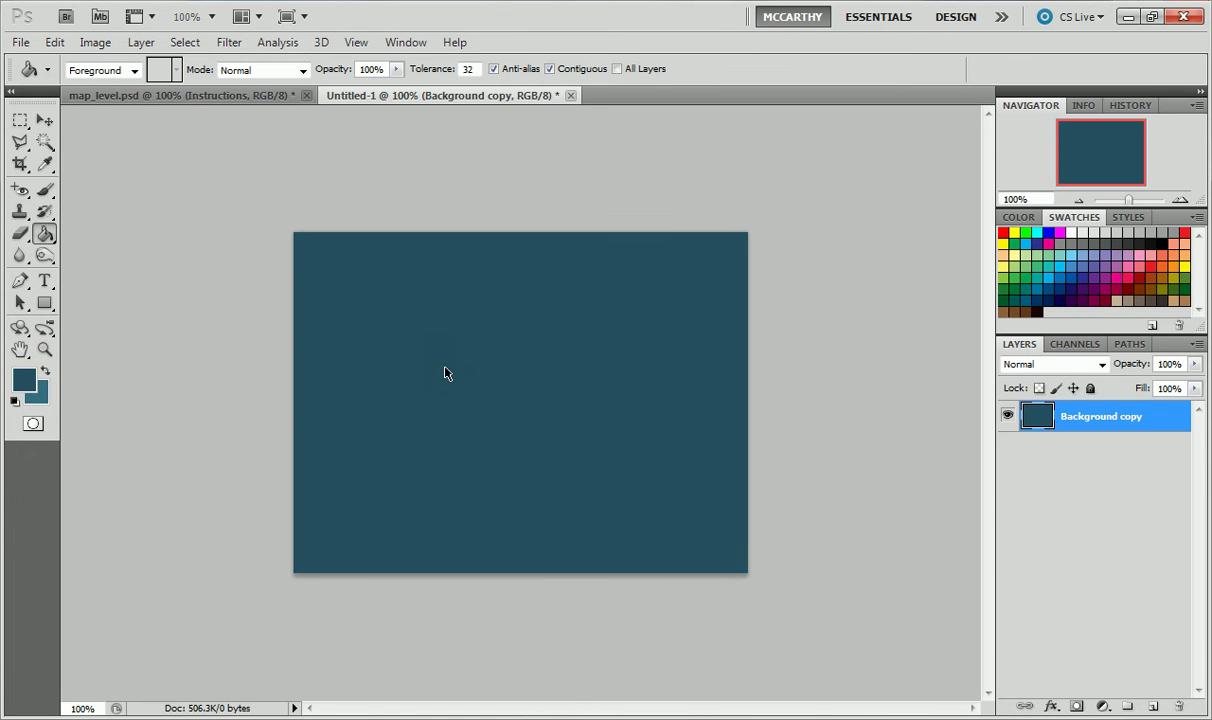
Fill the layer with a linear gradient from dark to lighter teal running diagonally from upper-left to lower-right of the canvas.
{"action": "left_click", "coordinate": [44, 234]}
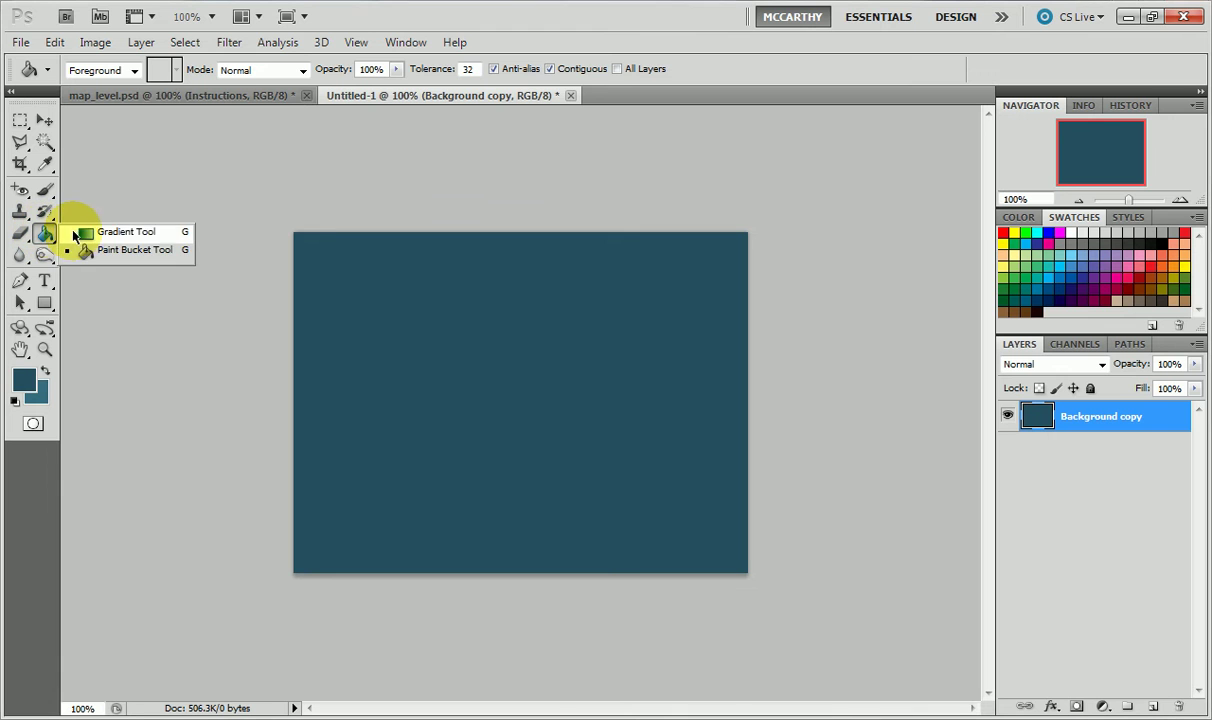
{"action": "left_click", "coordinate": [87, 233]}
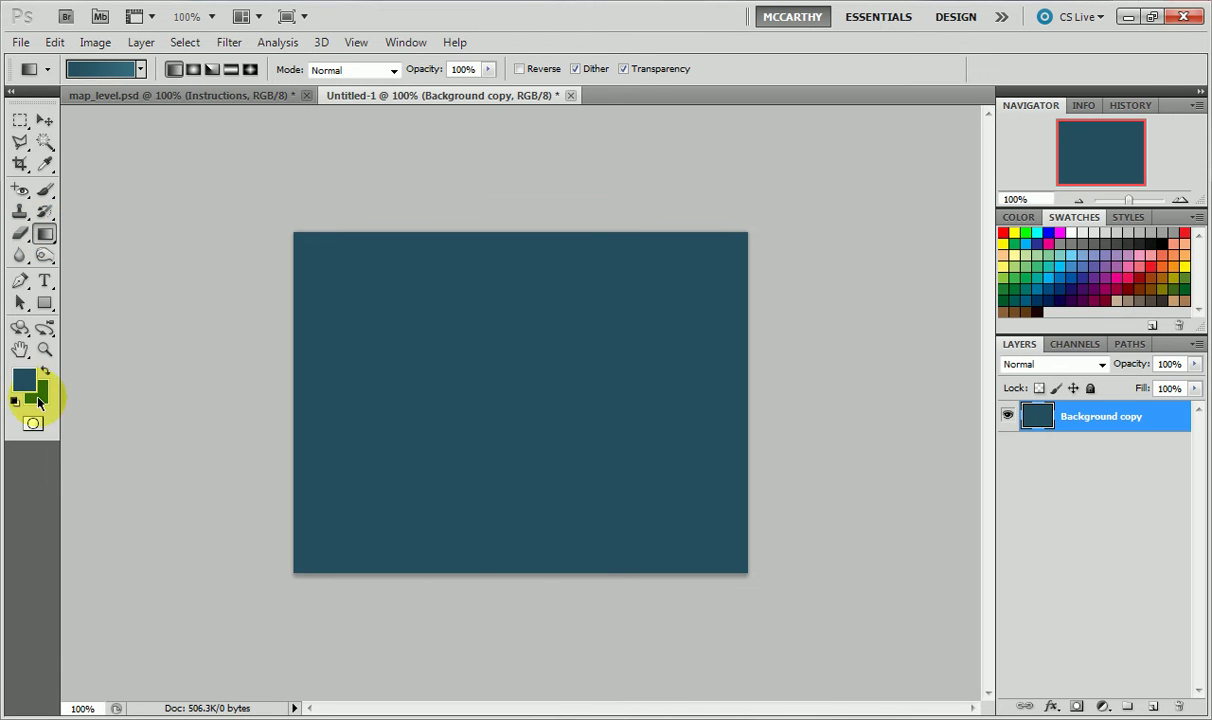
{"action": "mouse_move", "coordinate": [444, 278]}
{"action": "left_mouse_down"}
{"action": "mouse_move", "coordinate": [529, 503]}
{"action": "mouse_move", "coordinate": [518, 540]}
{"action": "mouse_move", "coordinate": [516, 395]}
{"action": "left_mouse_up"}
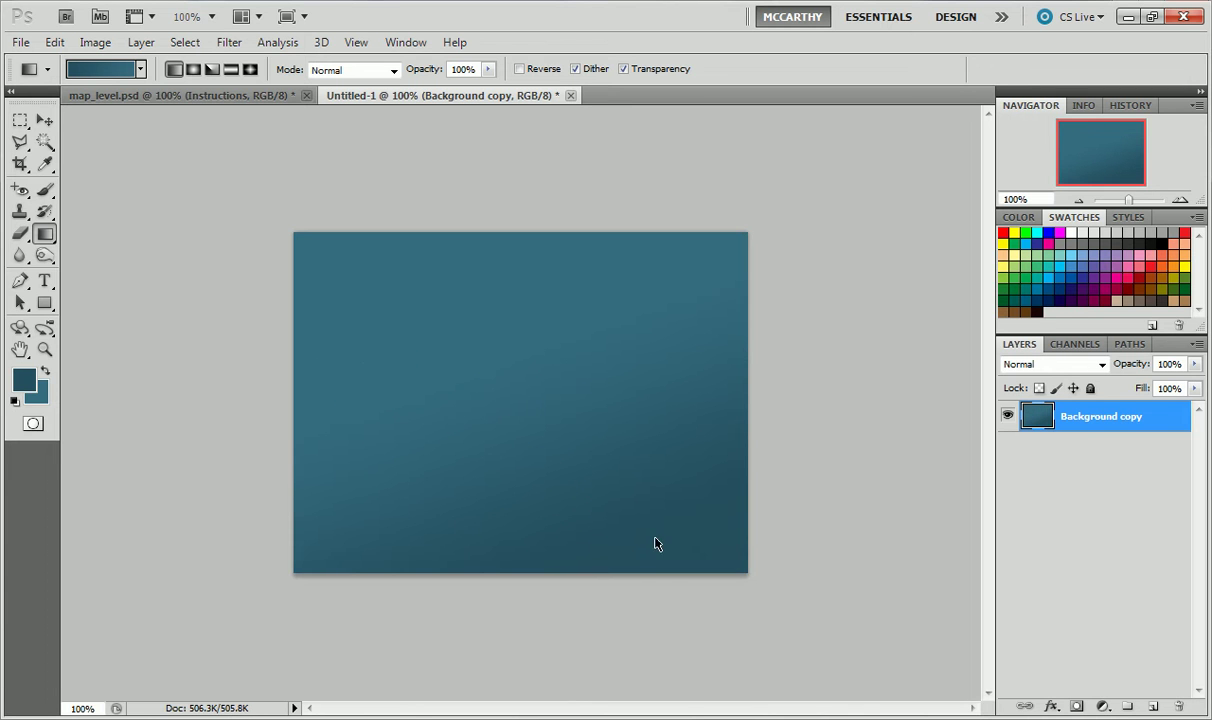
{"action": "left_click_drag", "start_coordinate": [380, 300], "coordinate": [660, 557]}
{"action": "left_click", "coordinate": [21, 280]}
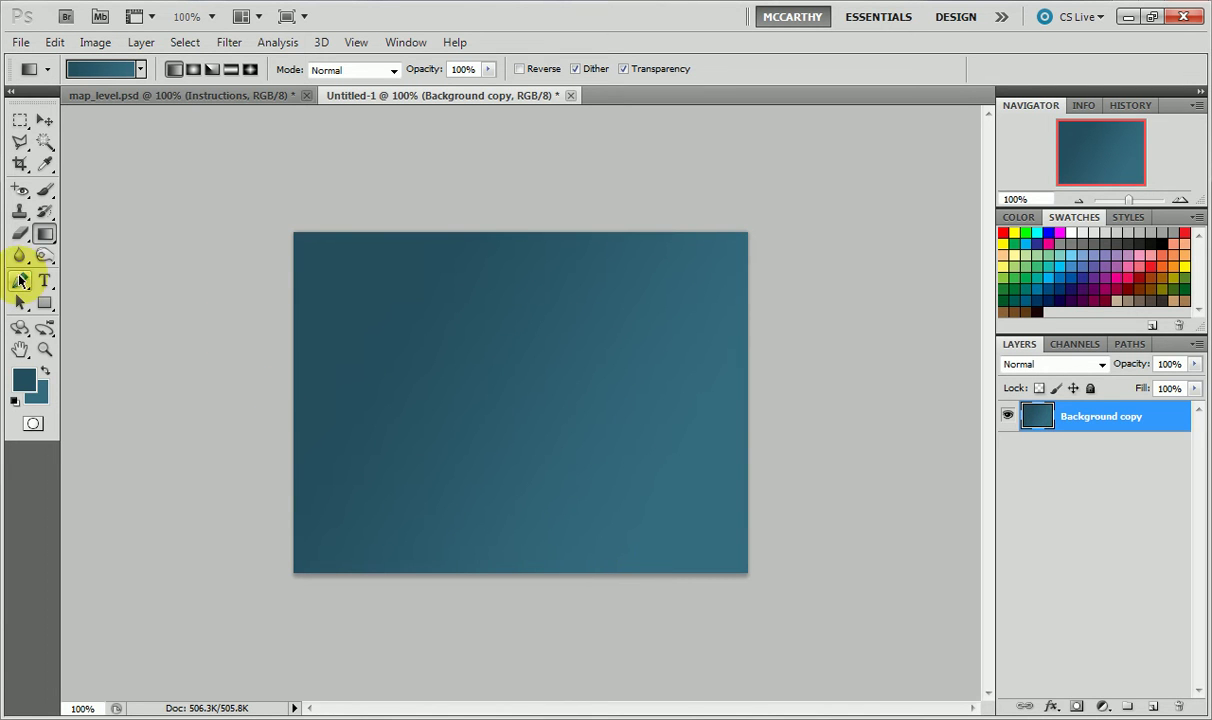
{"action": "left_click", "coordinate": [43, 282]}
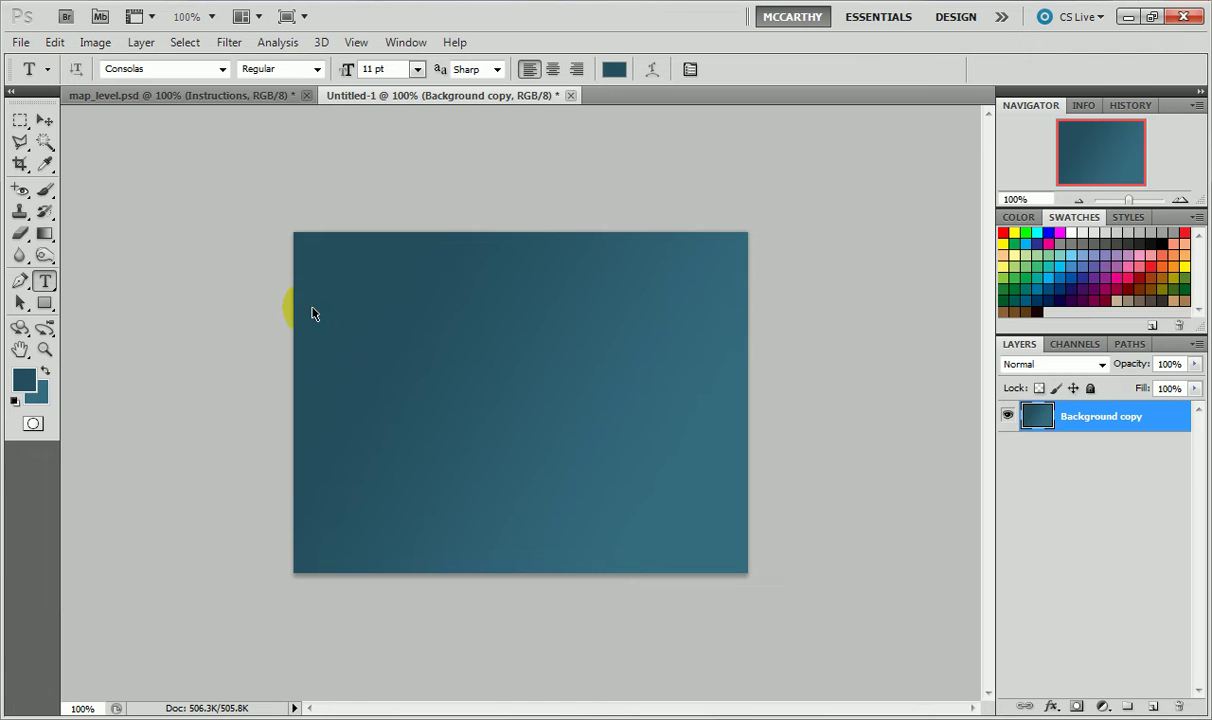
{"action": "left_click", "coordinate": [339, 280]}
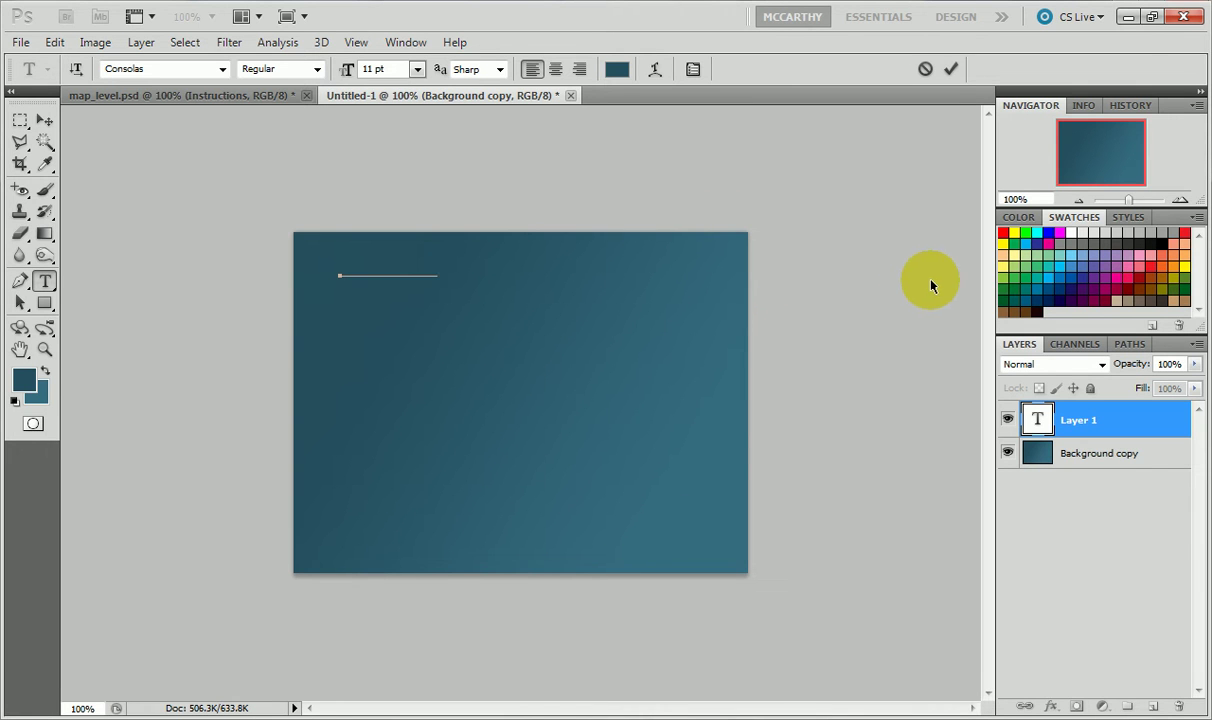
{"action": "left_click", "coordinate": [926, 70]}
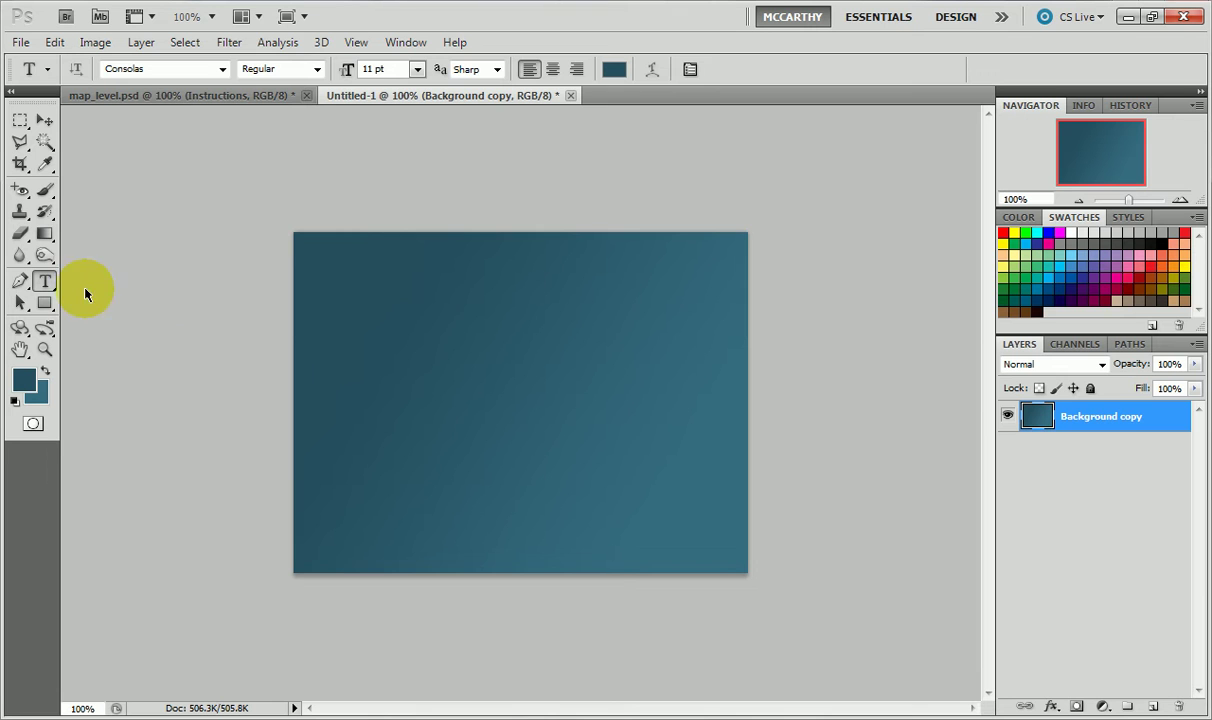
Draw a paragraph text box across most of the canvas and set its text to white (ffffff) at 18 pt.
{"action": "left_click", "coordinate": [44, 120]}
{"action": "left_click", "coordinate": [44, 281]}
{"action": "left_click_drag", "start_coordinate": [333, 263], "coordinate": [702, 519]}
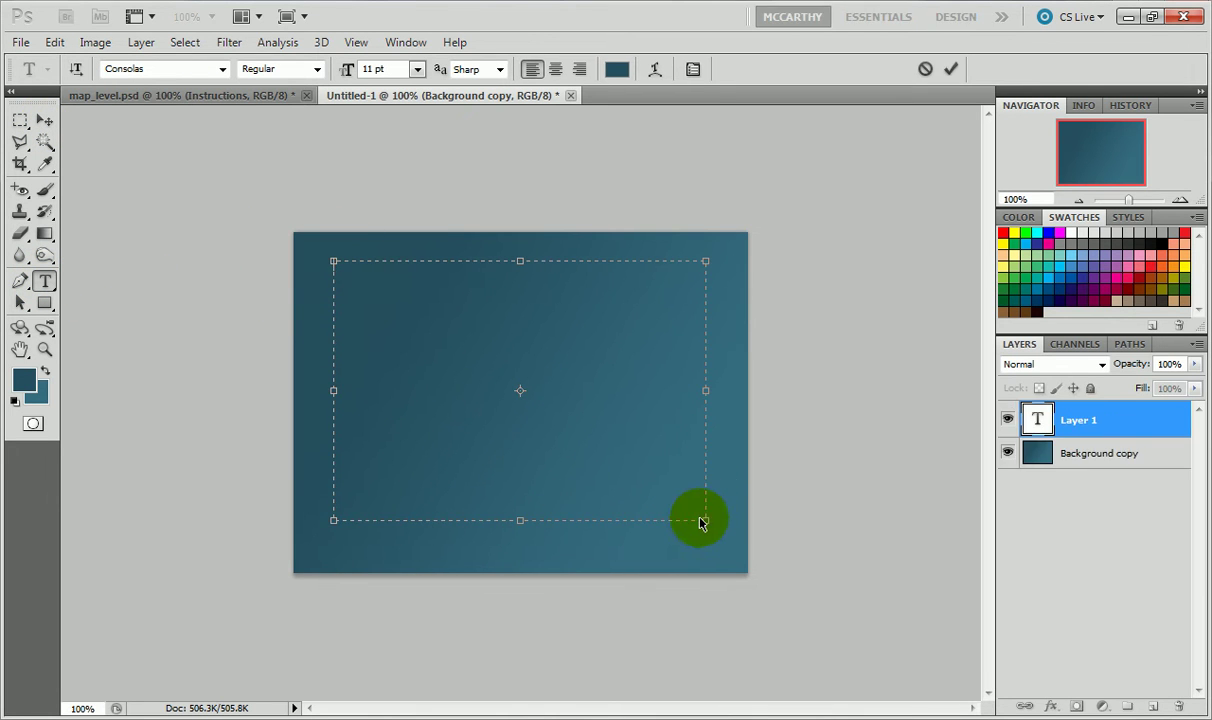
{"action": "left_click", "coordinate": [613, 74]}
{"action": "left_click_drag", "start_coordinate": [252, 279], "coordinate": [200, 251]}
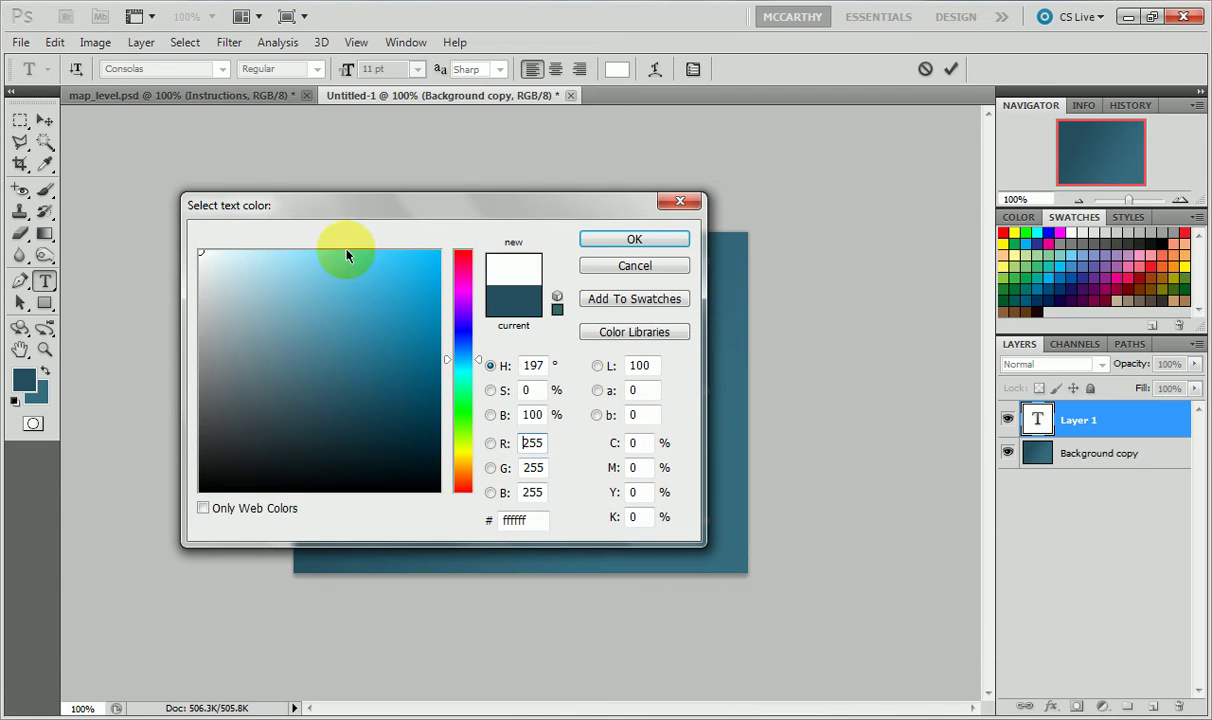
{"action": "left_click", "coordinate": [595, 240]}
{"action": "left_click", "coordinate": [417, 69]}
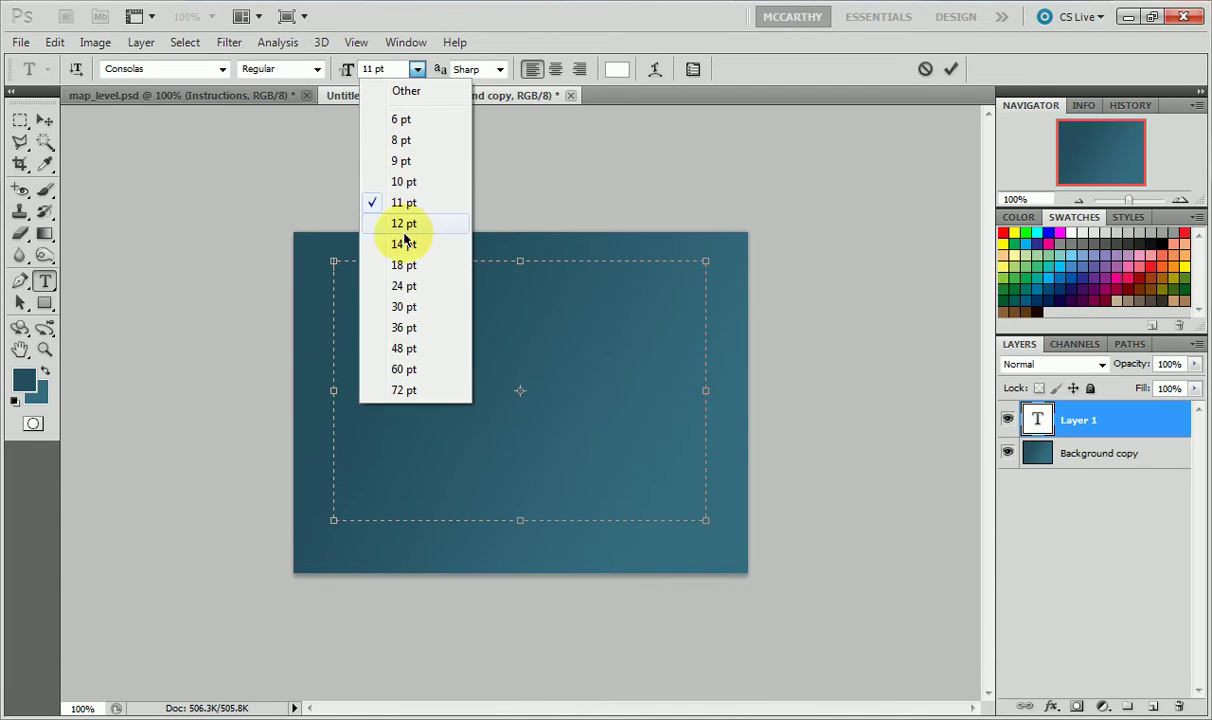
{"action": "left_click", "coordinate": [405, 265]}
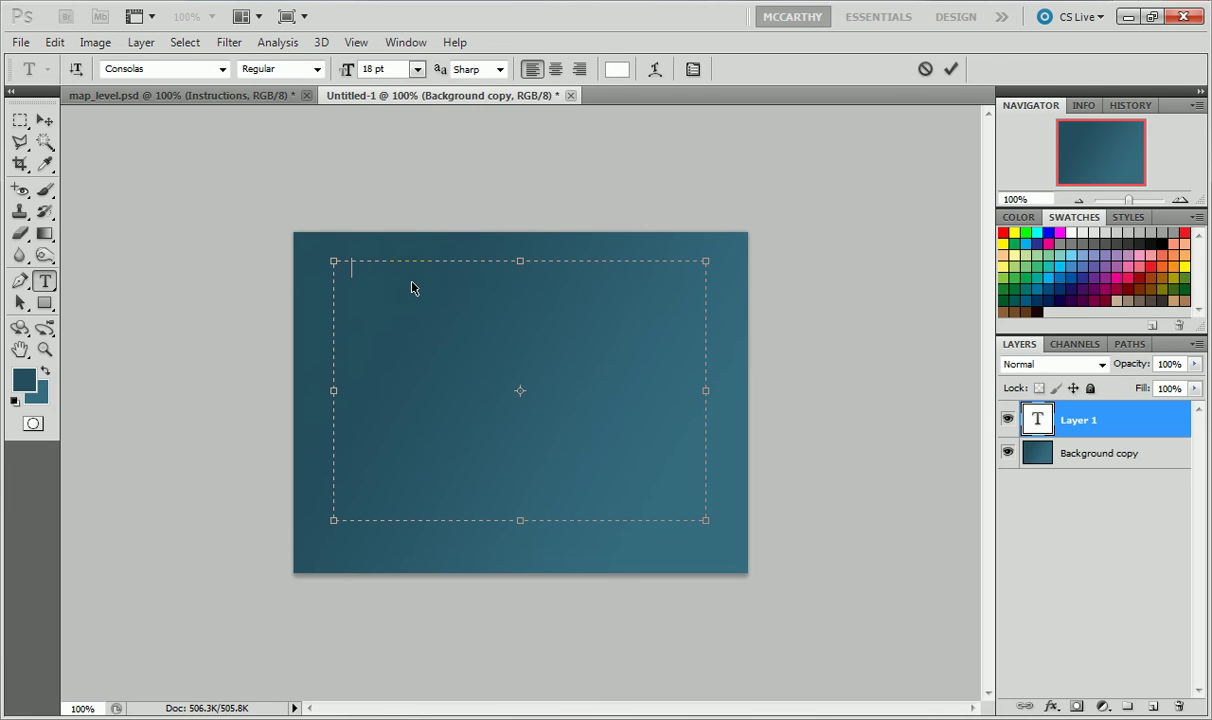
Enter the placeholder lines "bcbcbbgbgbgfbgf" and "ngnnvbnv gfgf gfh" in the text box.
{"action": "type", "text": "bcbcbbgbgbgfbgf"}
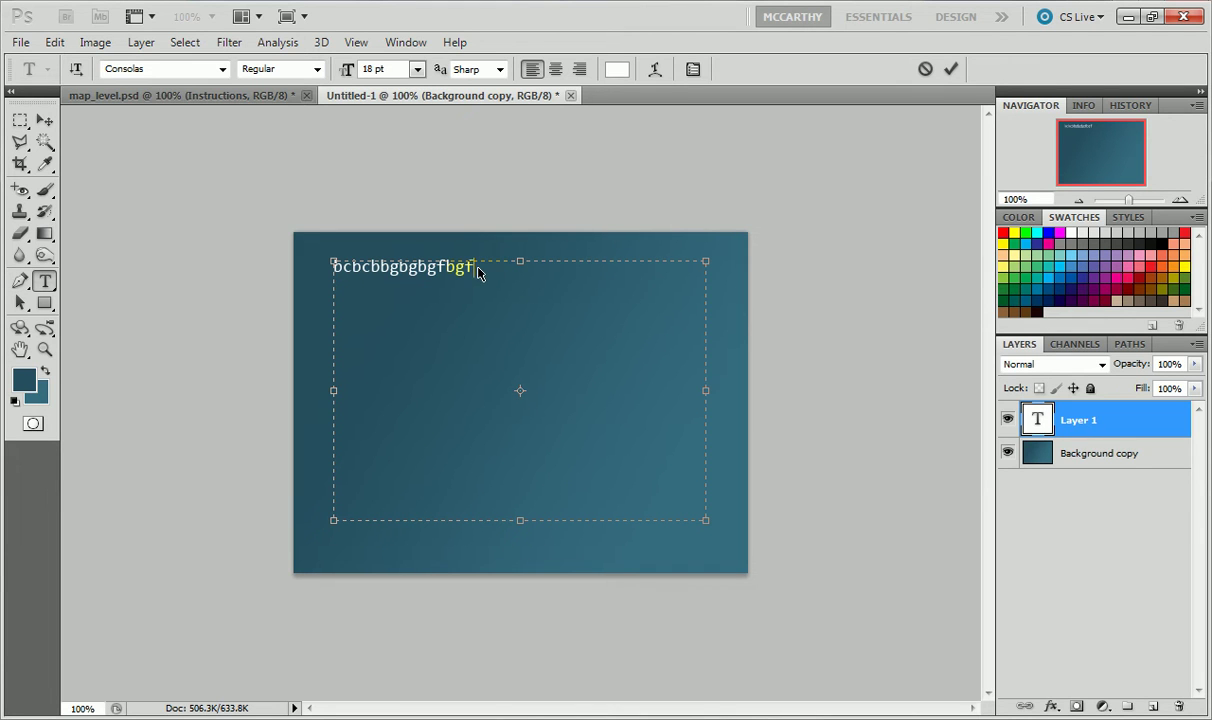
{"action": "key", "text": "Return"}
{"action": "type", "text": "ngnnvbnv "}
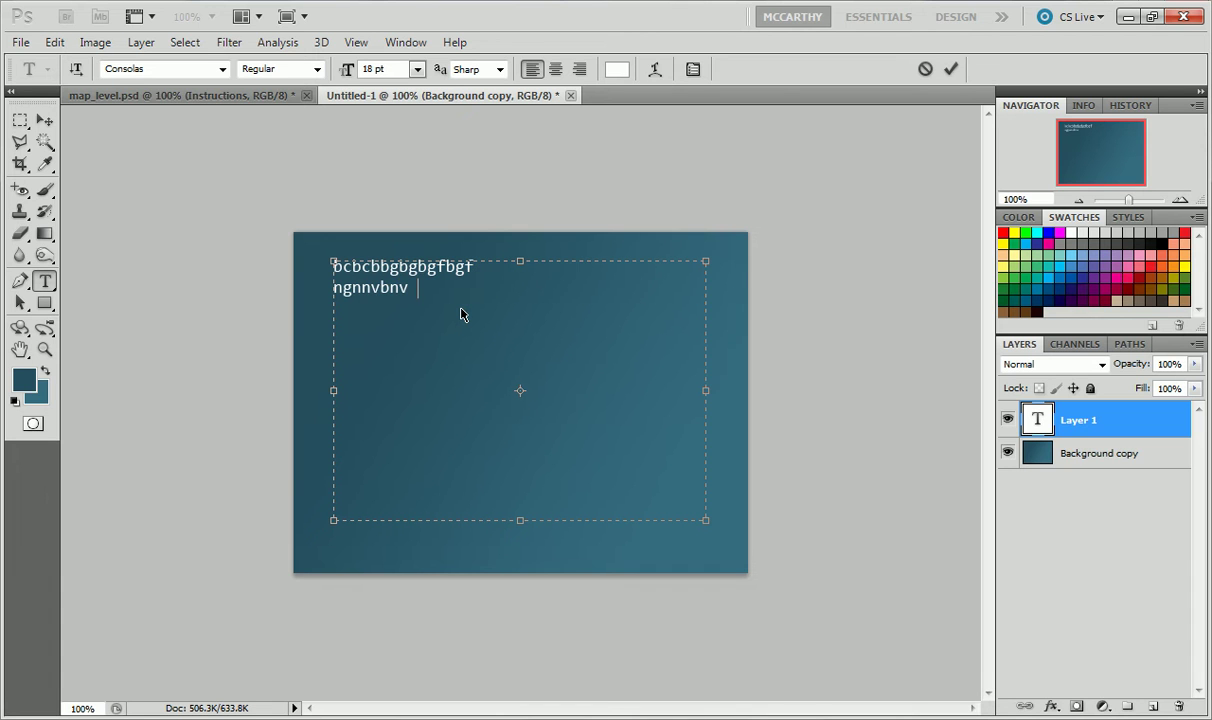
{"action": "type", "text": "gfgf gfh"}
Format the second text line in the Constantia font with a red colour, and commit the text.
{"action": "left_click_drag", "start_coordinate": [508, 293], "coordinate": [337, 293]}
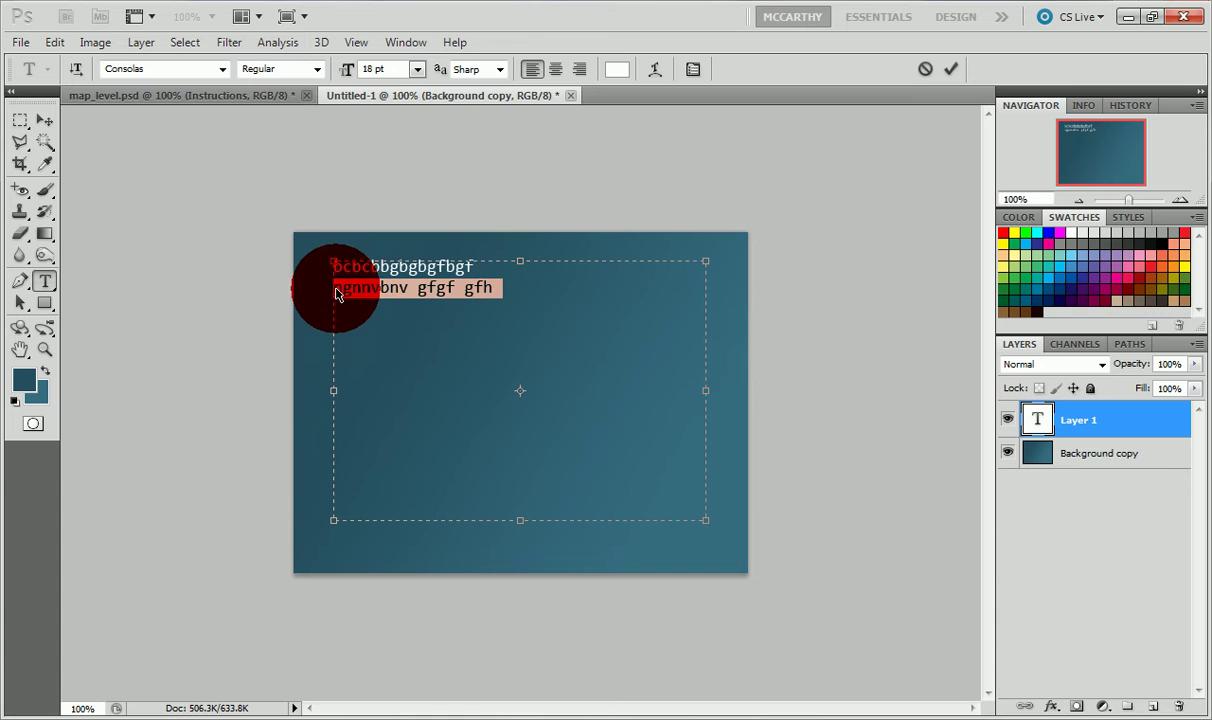
{"action": "left_click", "coordinate": [222, 69]}
{"action": "left_click", "coordinate": [199, 103]}
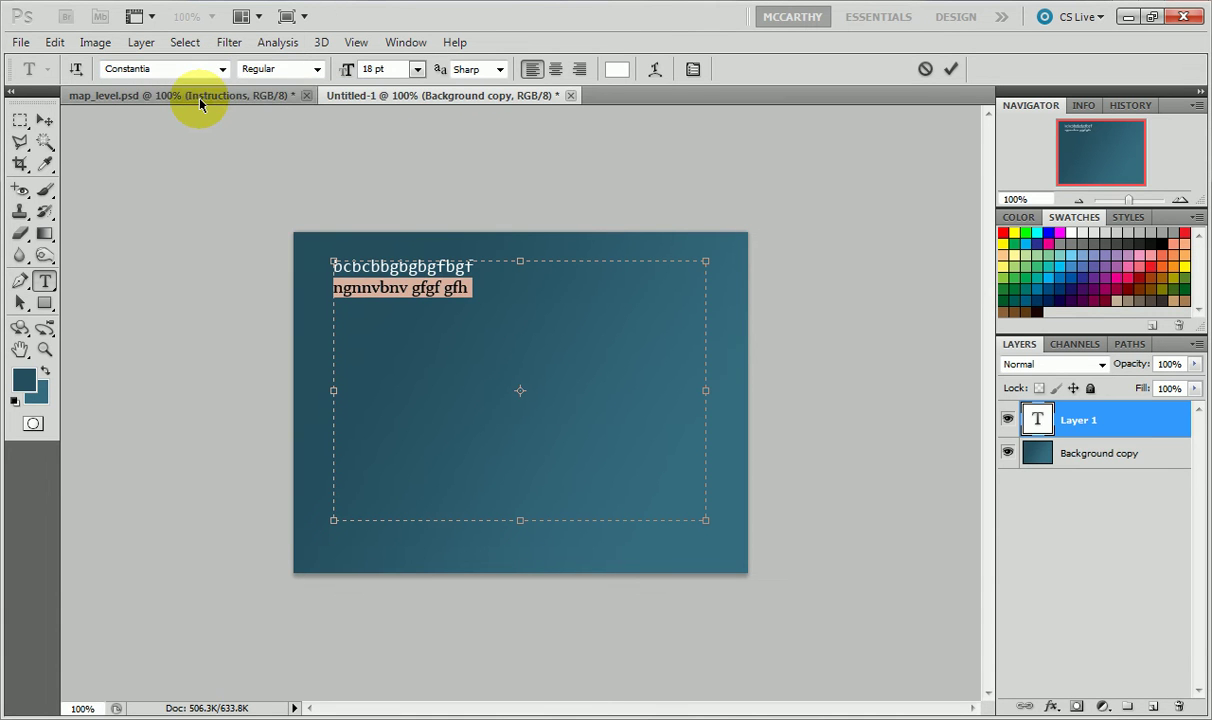
{"action": "left_click", "coordinate": [617, 70]}
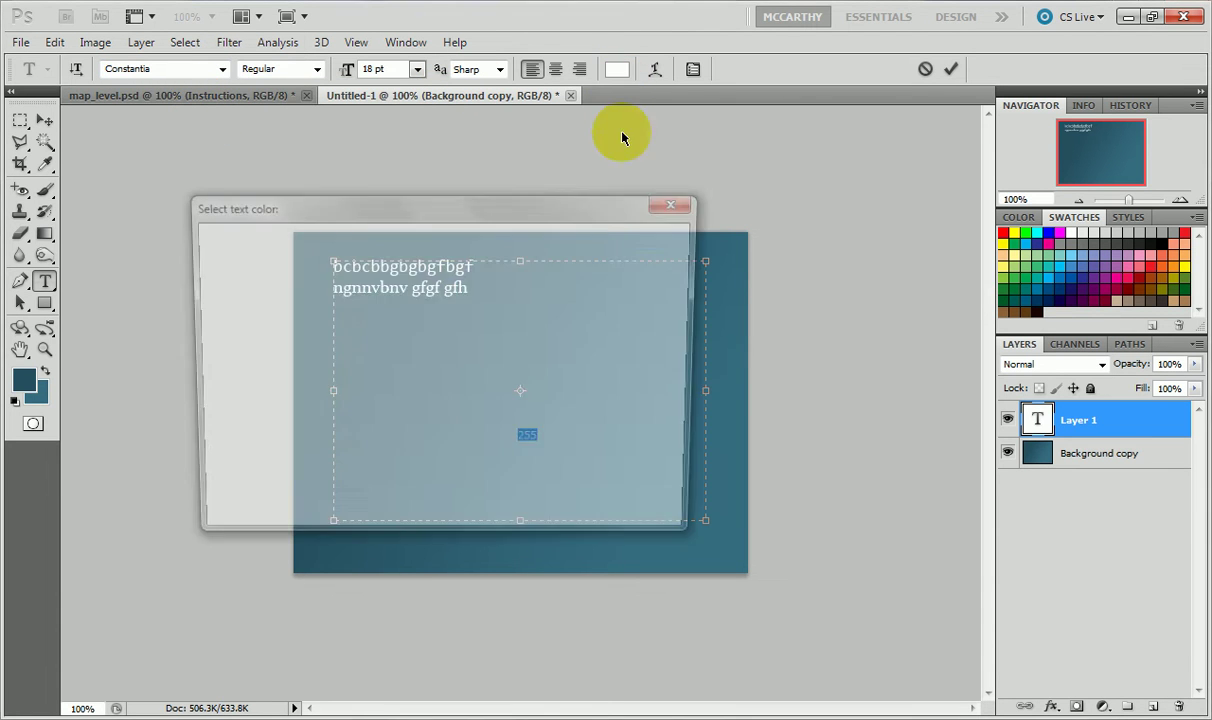
{"action": "left_click", "coordinate": [393, 274]}
{"action": "left_click", "coordinate": [634, 239]}
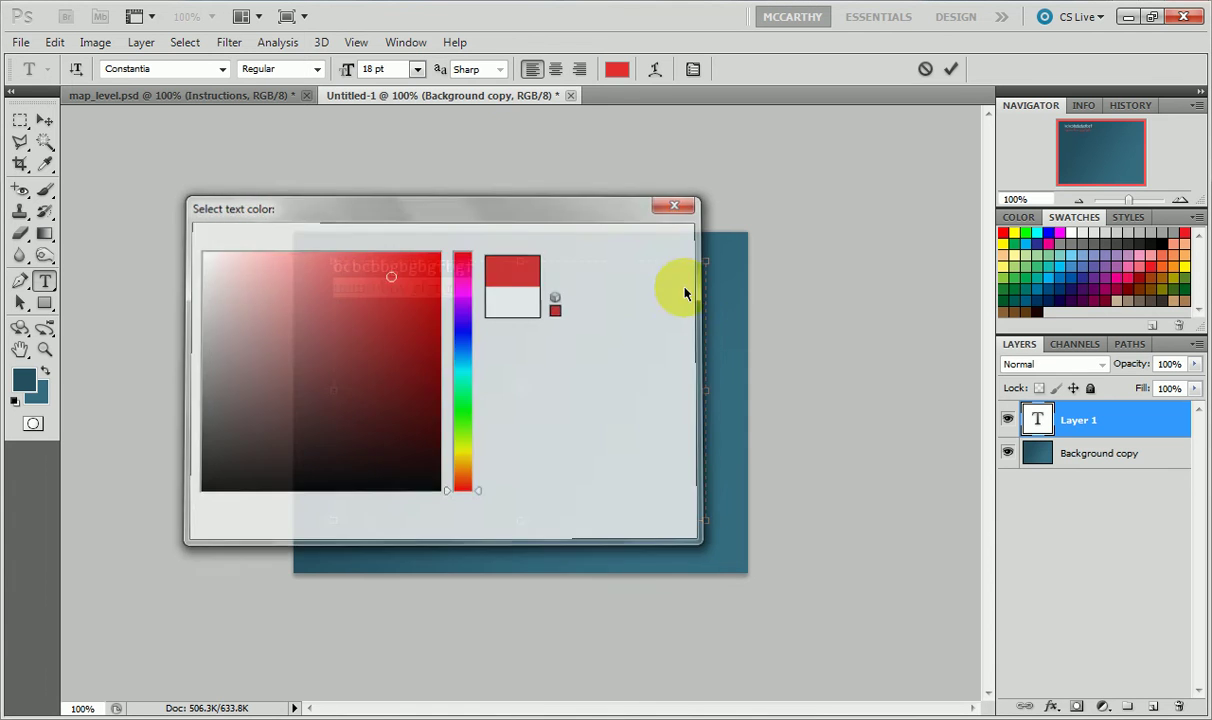
{"action": "left_click", "coordinate": [951, 70]}
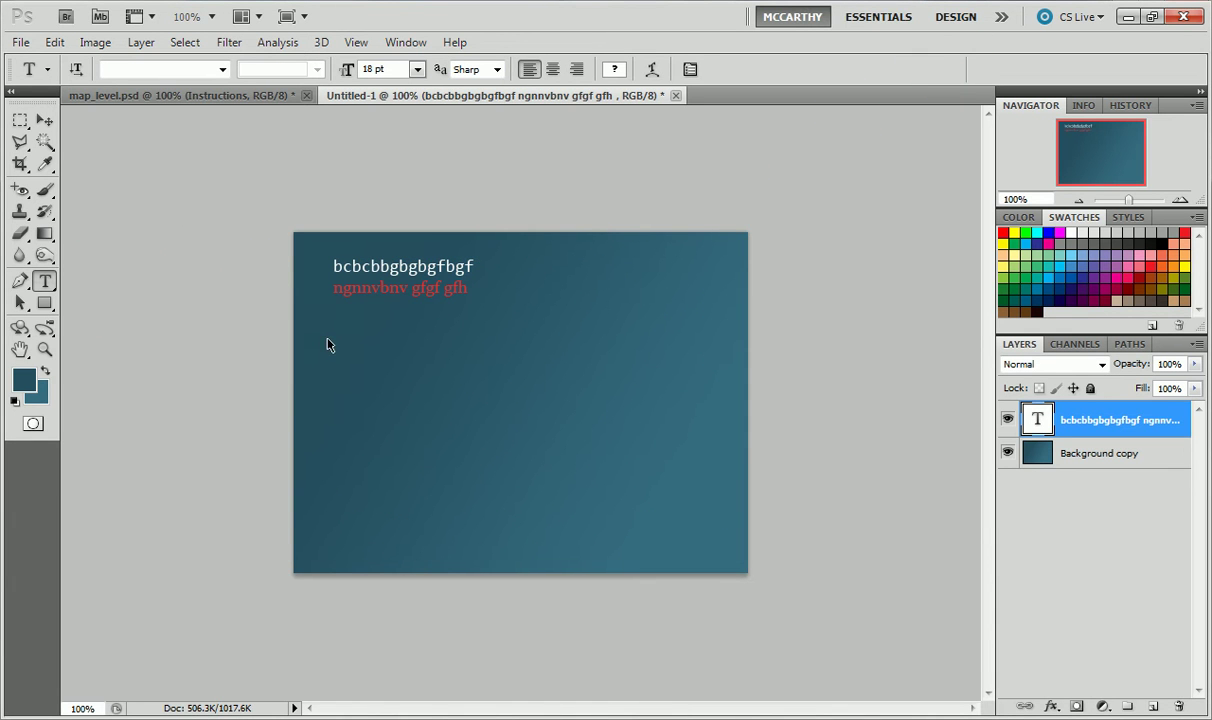
Add a second text box below the first with the placeholder text "nvnbvnbvnbvnbvnbvn" and switch to the Move tool.
{"action": "left_click_drag", "start_coordinate": [622, 481], "coordinate": [333, 343]}
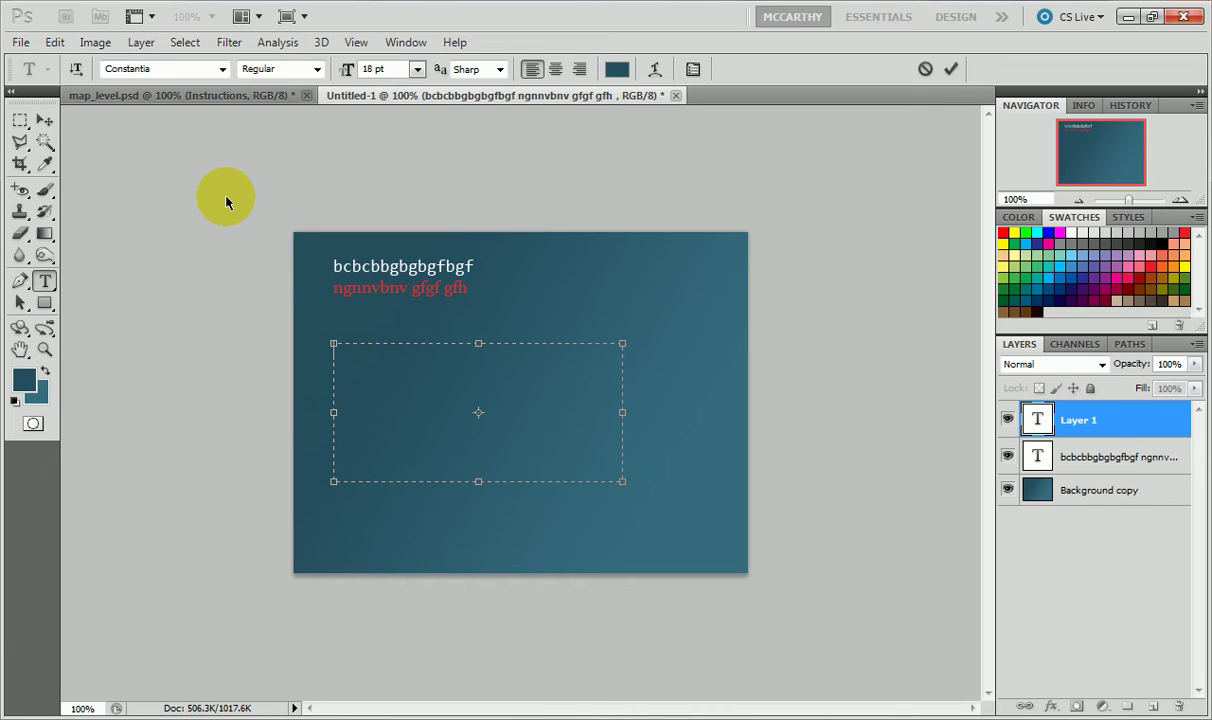
{"action": "left_click", "coordinate": [47, 124]}
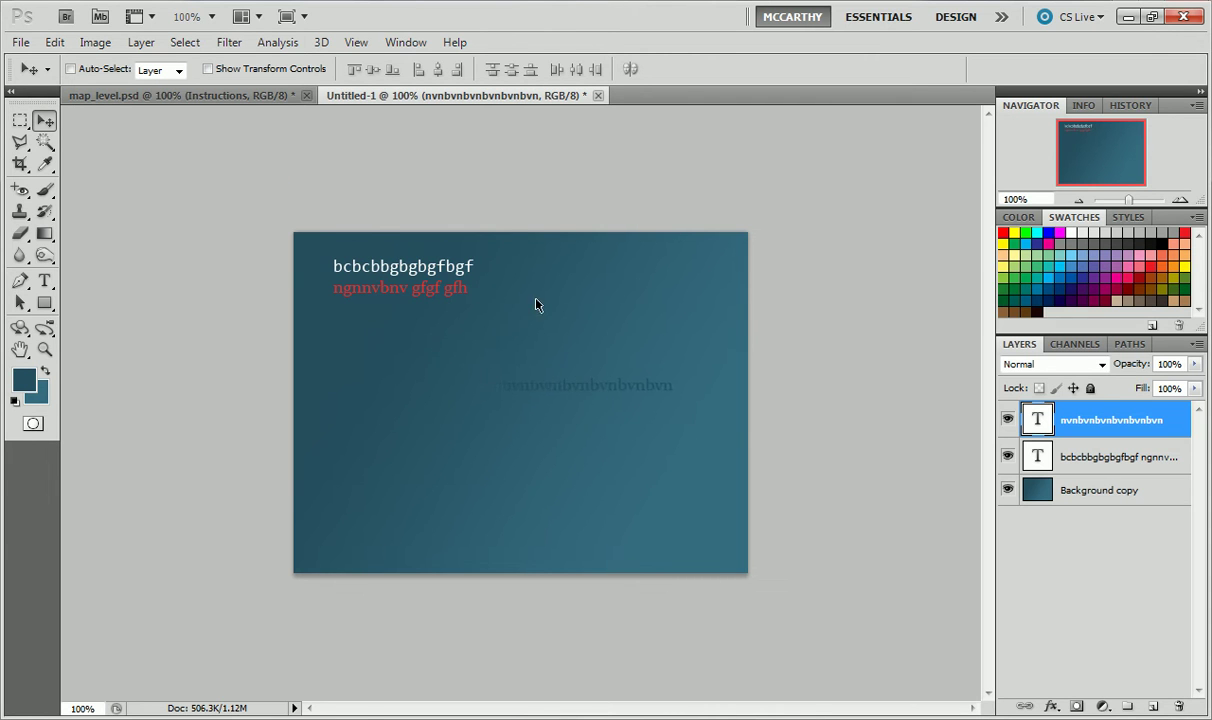
Reposition both text layers near the canvas centre, with the two-line text above the single-line text.
{"action": "left_click", "coordinate": [1053, 468]}
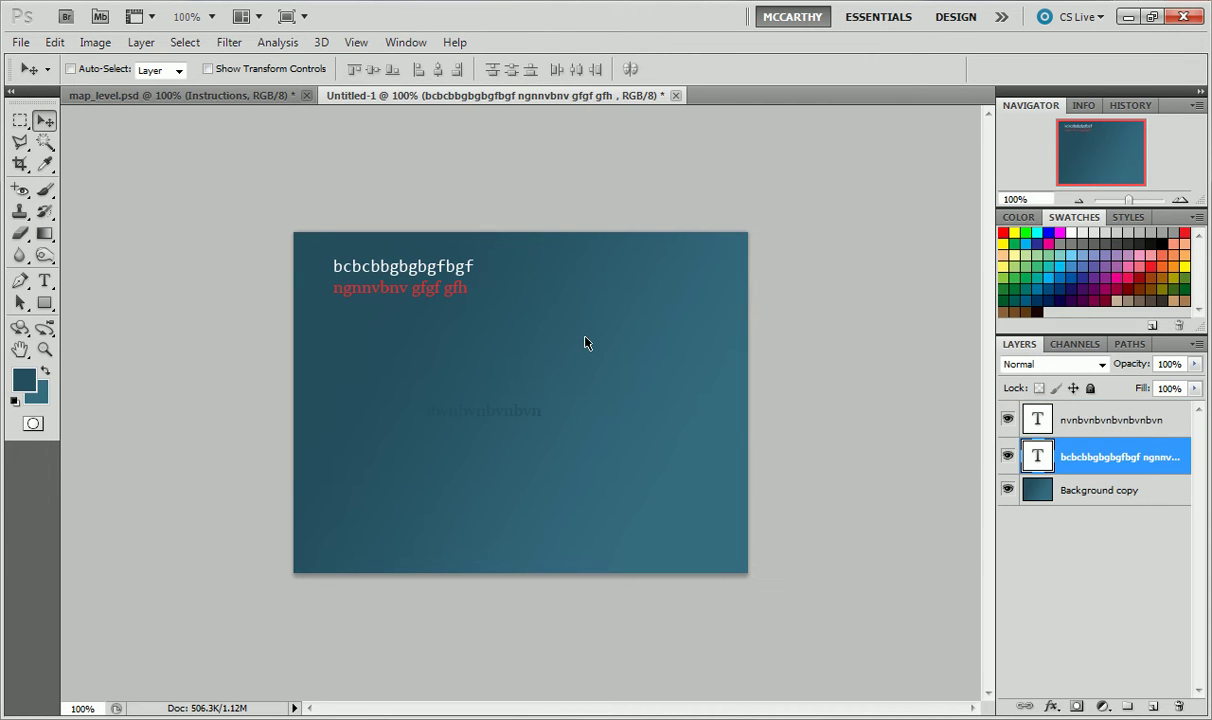
{"action": "left_click_drag", "start_coordinate": [456, 277], "coordinate": [558, 298]}
{"action": "left_click_drag", "start_coordinate": [511, 408], "coordinate": [571, 422]}
{"action": "left_click", "coordinate": [1040, 418]}
{"action": "left_click", "coordinate": [536, 422]}
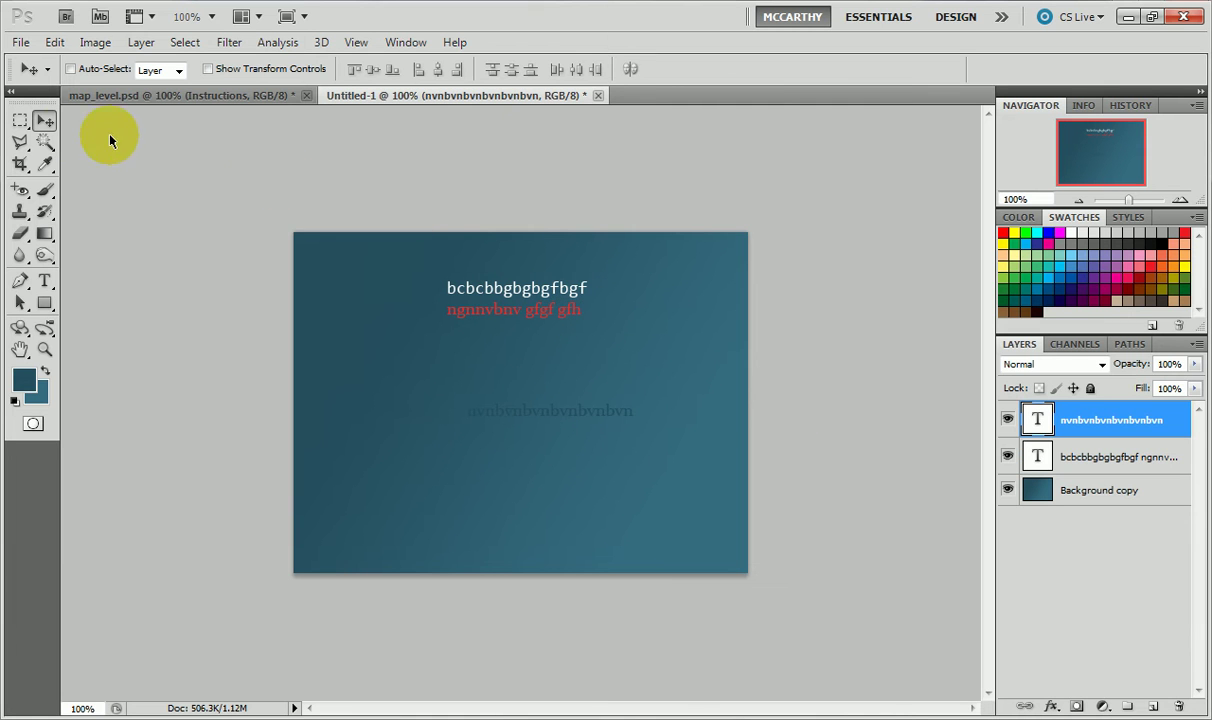
{"action": "left_click", "coordinate": [45, 121]}
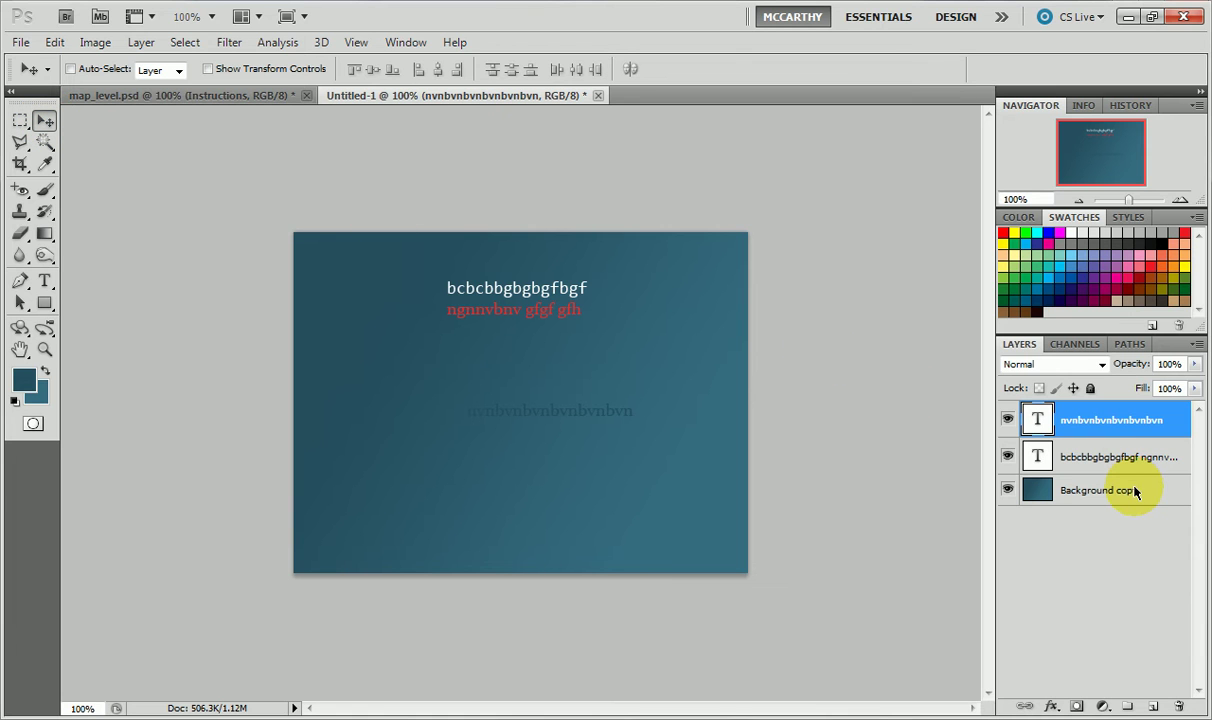
Create a new layer group and name it "instructions".
{"action": "left_click", "coordinate": [1128, 708]}
{"action": "double_click", "coordinate": [1085, 413]}
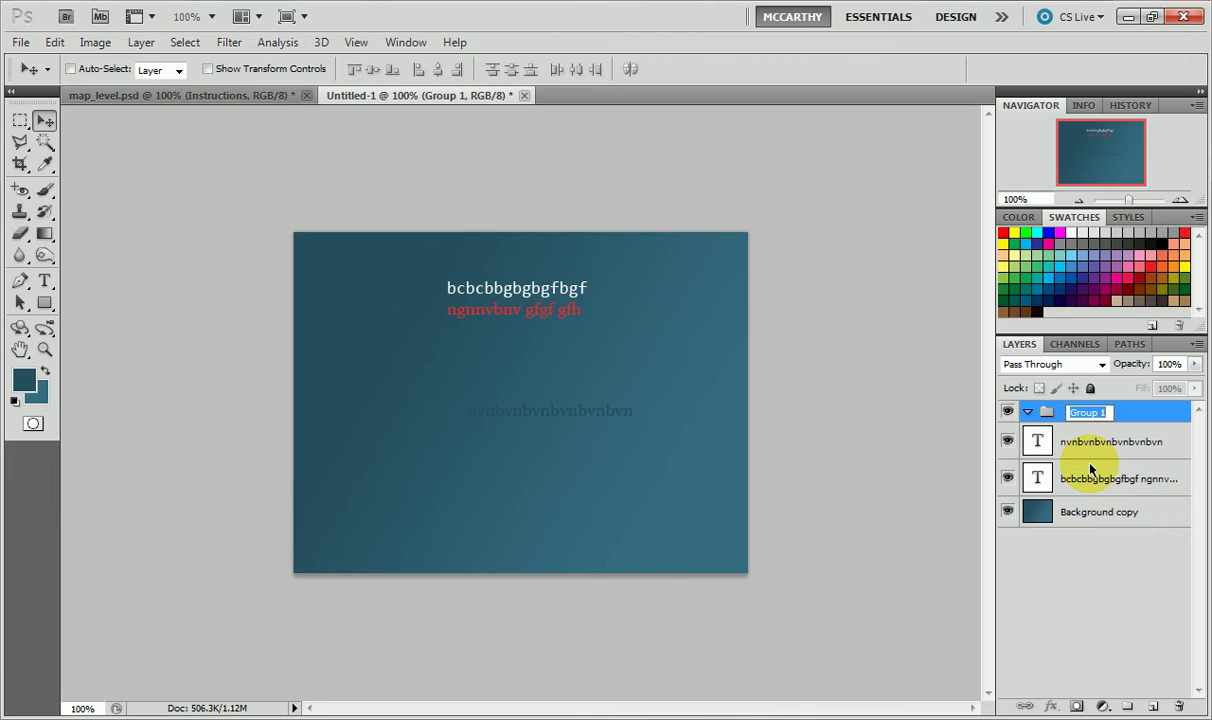
{"action": "type", "text": "instructions"}
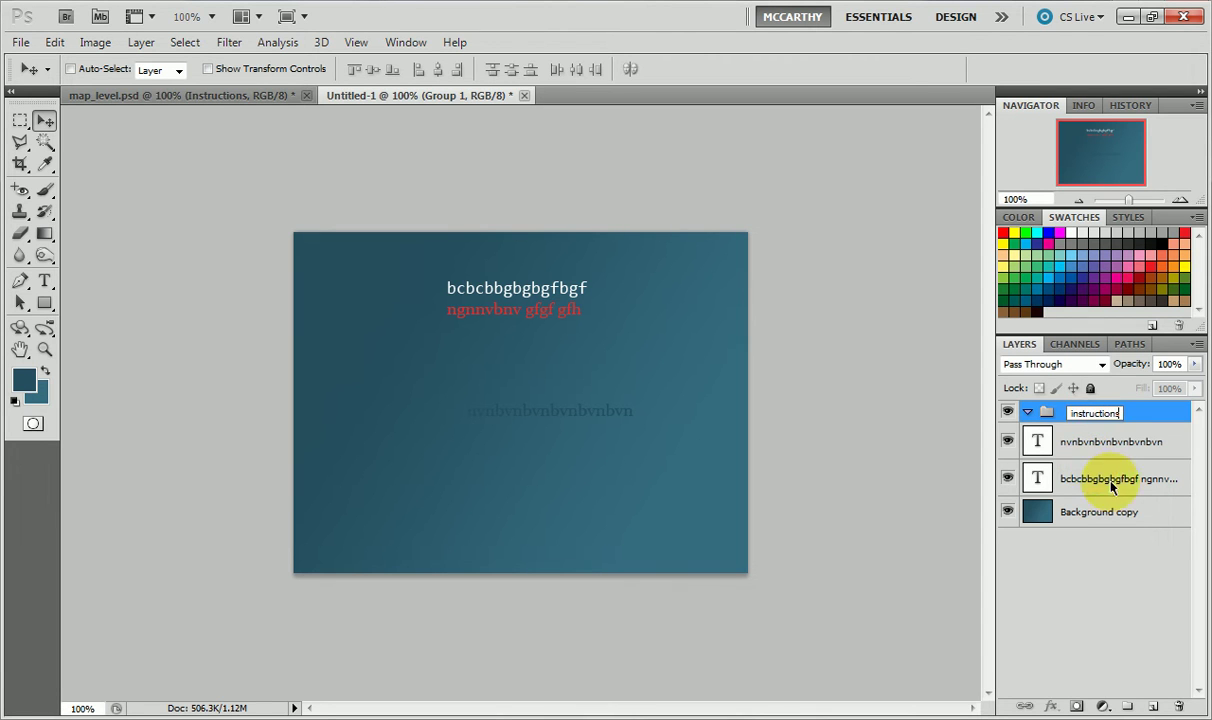
{"action": "key", "text": "Return"}
Put both text layers and the Background copy layer into the instructions group, with the background lowest, and collapse the group.
{"action": "left_click_drag", "start_coordinate": [1088, 447], "coordinate": [1114, 419]}
{"action": "left_click_drag", "start_coordinate": [1050, 476], "coordinate": [1108, 415]}
{"action": "left_click_drag", "start_coordinate": [1103, 510], "coordinate": [1110, 420]}
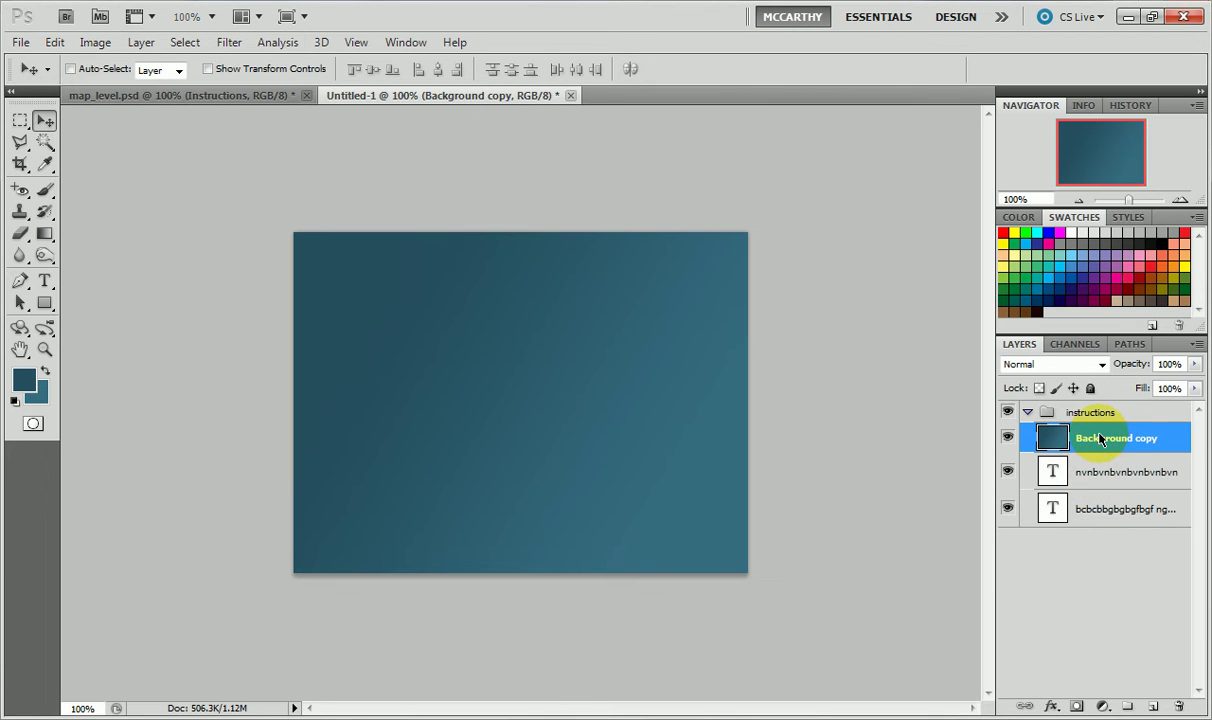
{"action": "left_click_drag", "start_coordinate": [1103, 438], "coordinate": [1112, 515]}
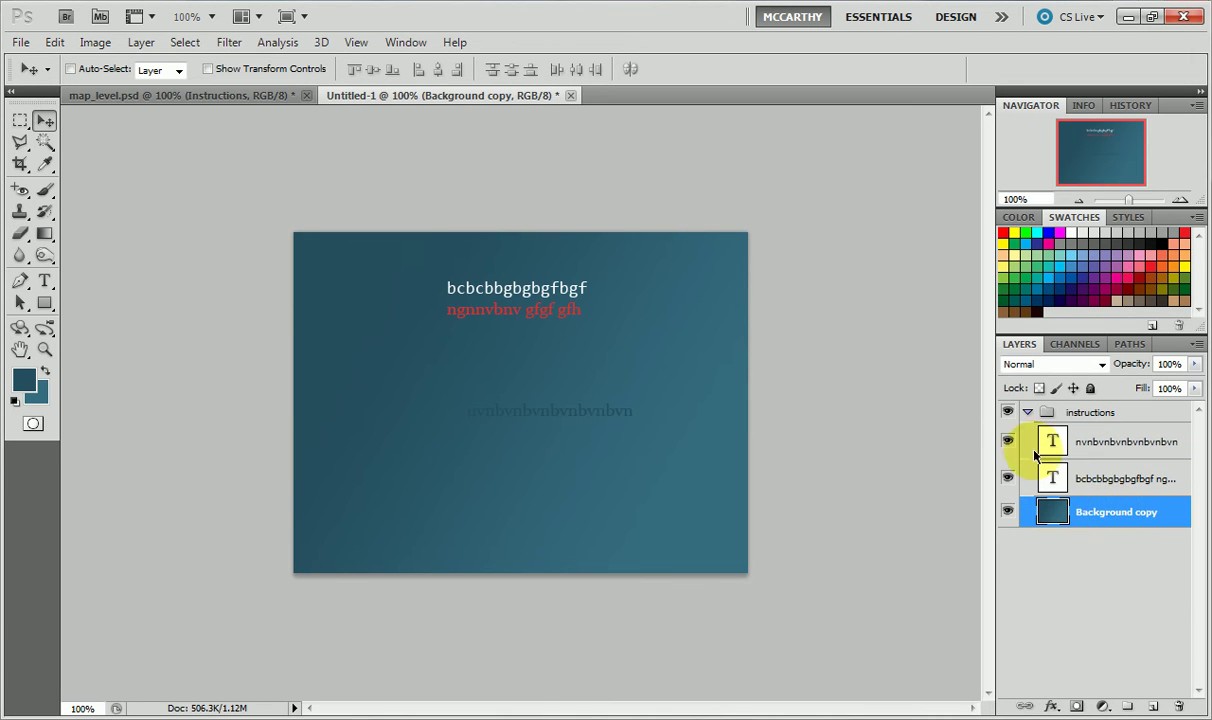
{"action": "left_click", "coordinate": [1029, 414]}
{"action": "left_click", "coordinate": [1029, 414]}
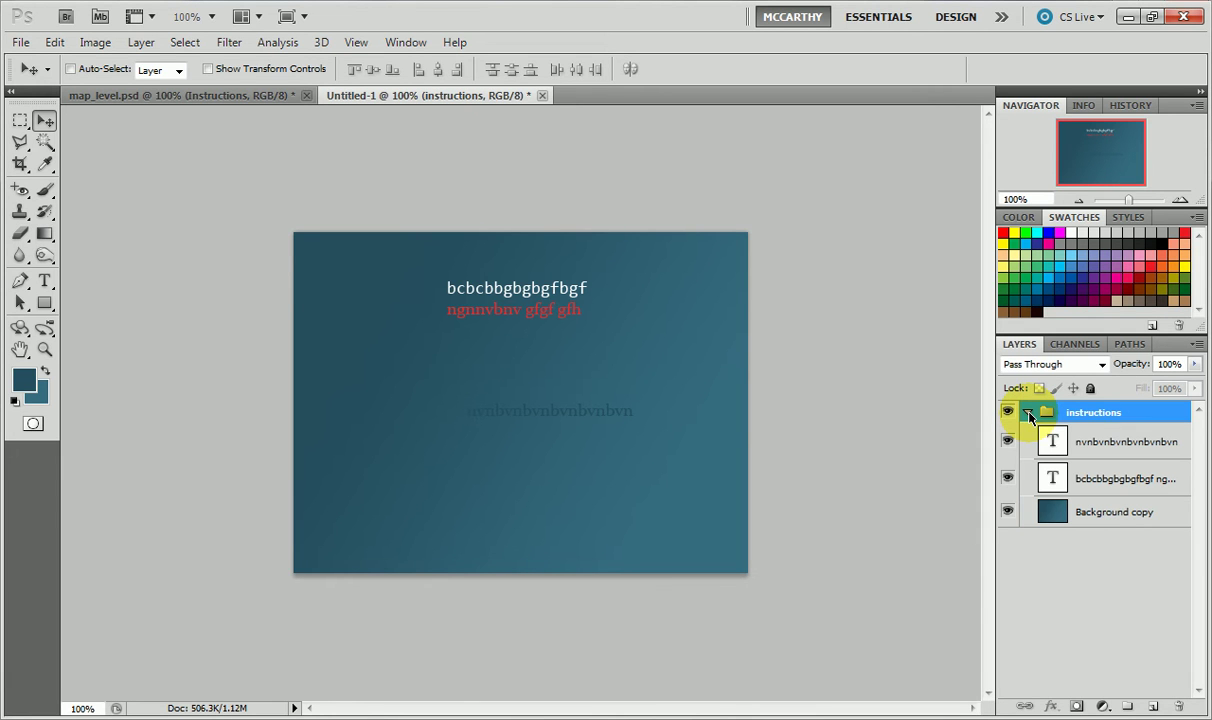
{"action": "left_click", "coordinate": [1029, 414]}
Switch to map_level.psd, hide its Instructions group, and show the corridor2, cells and hangar groups one at a time to examine the levels.
{"action": "left_click", "coordinate": [255, 95]}
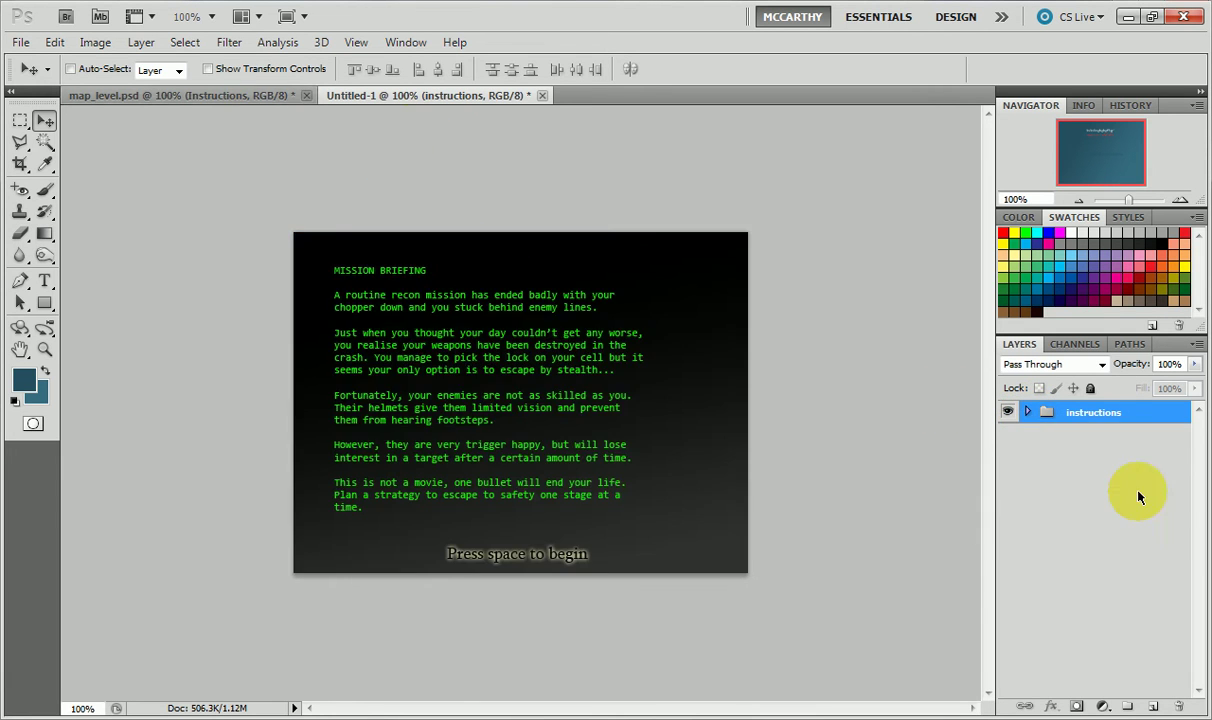
{"action": "left_click", "coordinate": [1027, 455]}
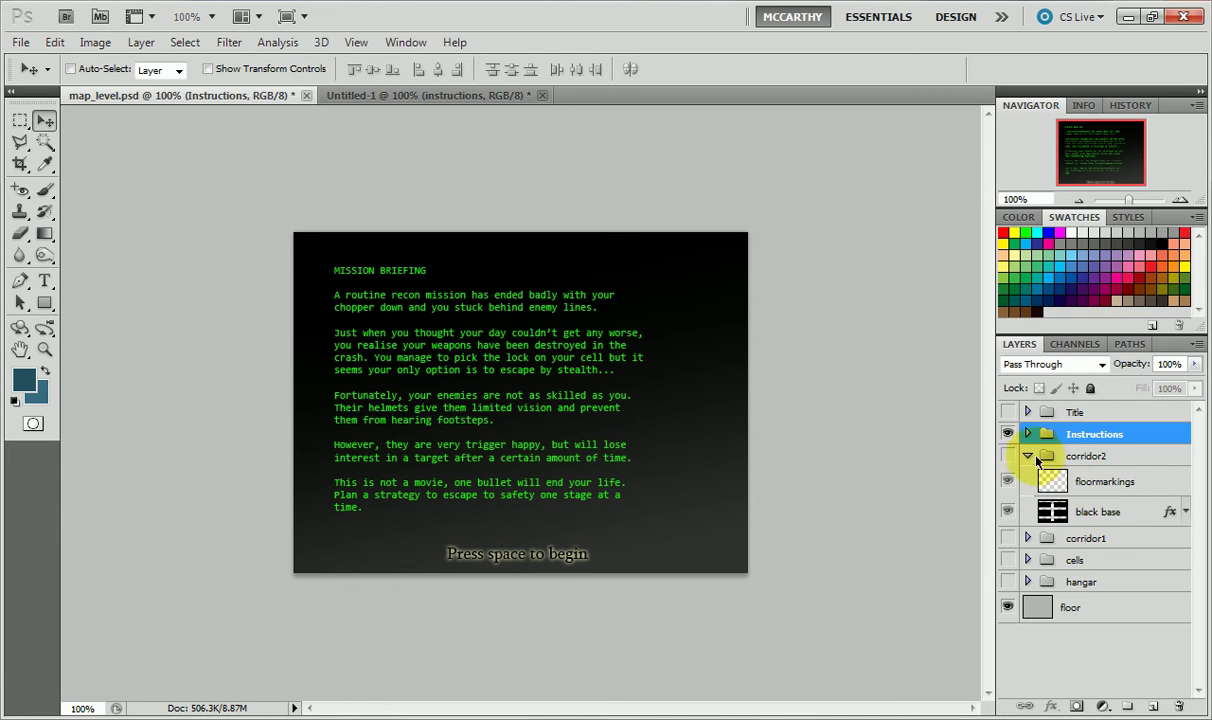
{"action": "left_click", "coordinate": [1028, 456]}
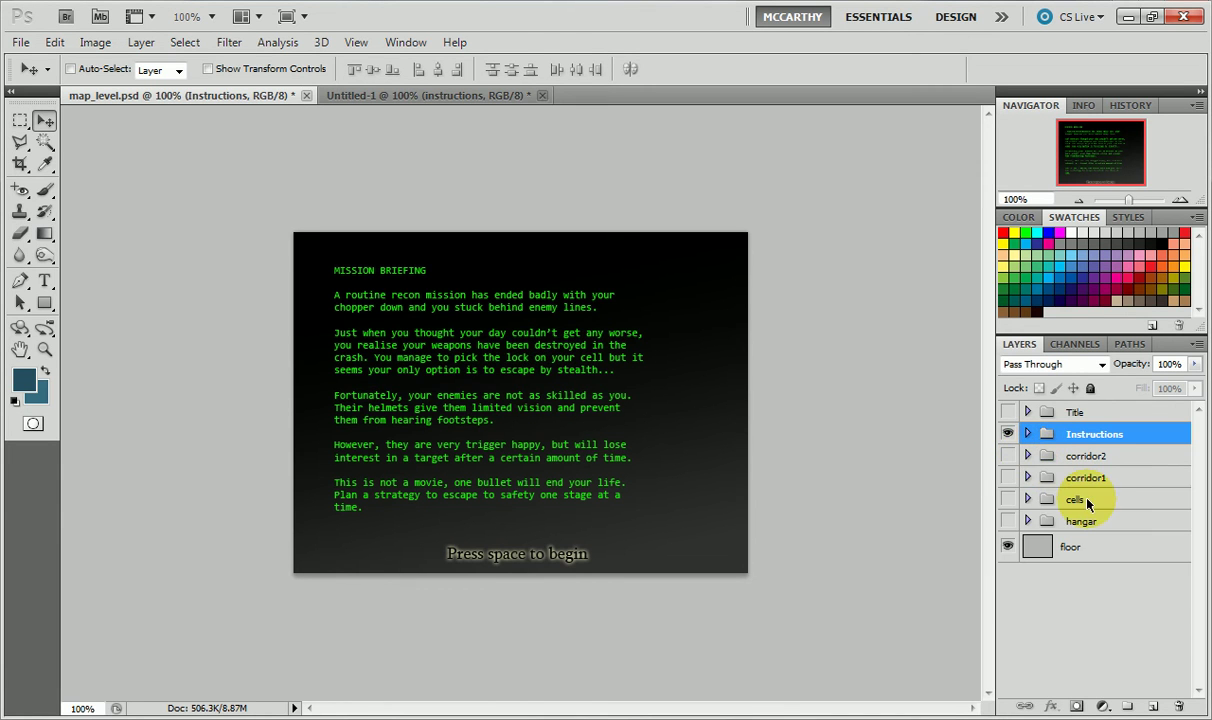
{"action": "left_click", "coordinate": [1008, 434]}
{"action": "left_click", "coordinate": [1008, 456]}
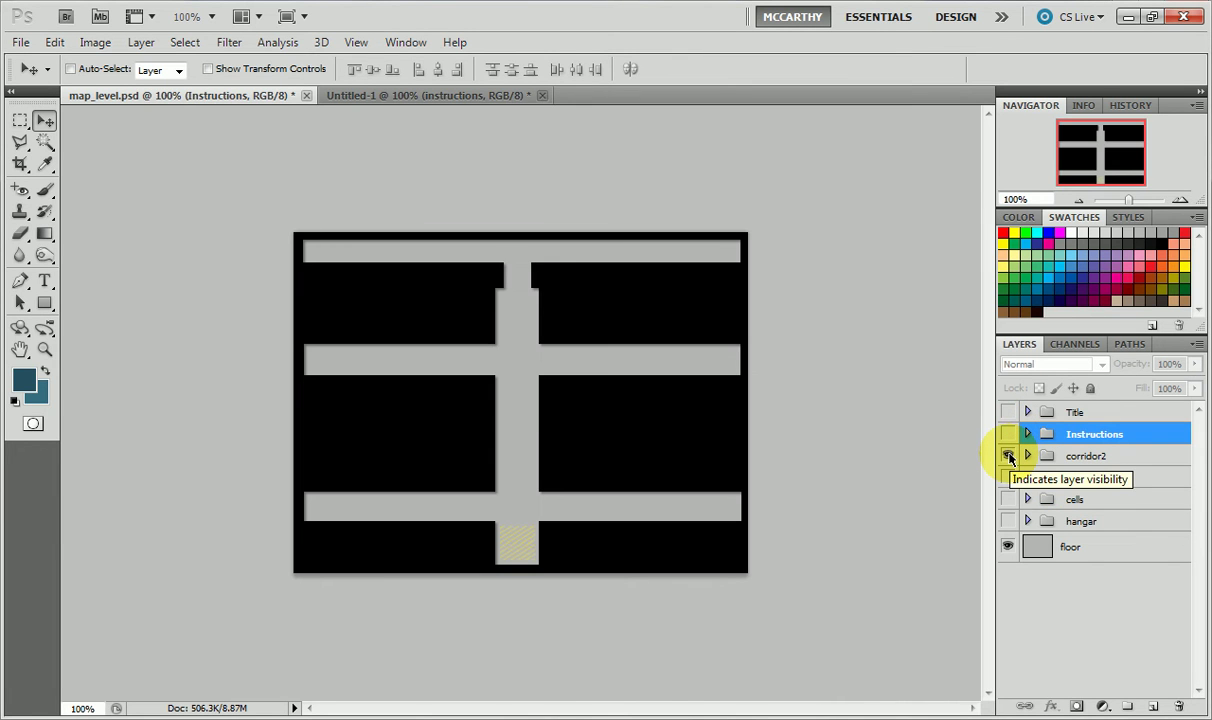
{"action": "left_click", "coordinate": [1008, 456]}
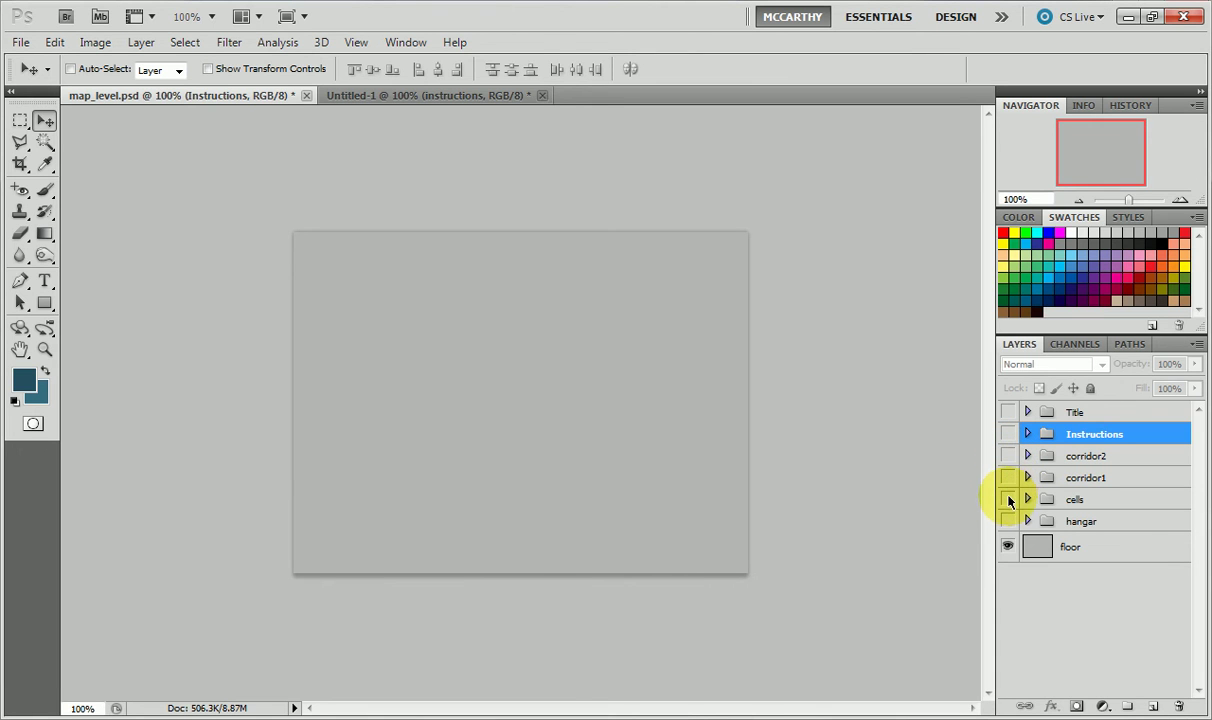
{"action": "left_click", "coordinate": [1008, 499]}
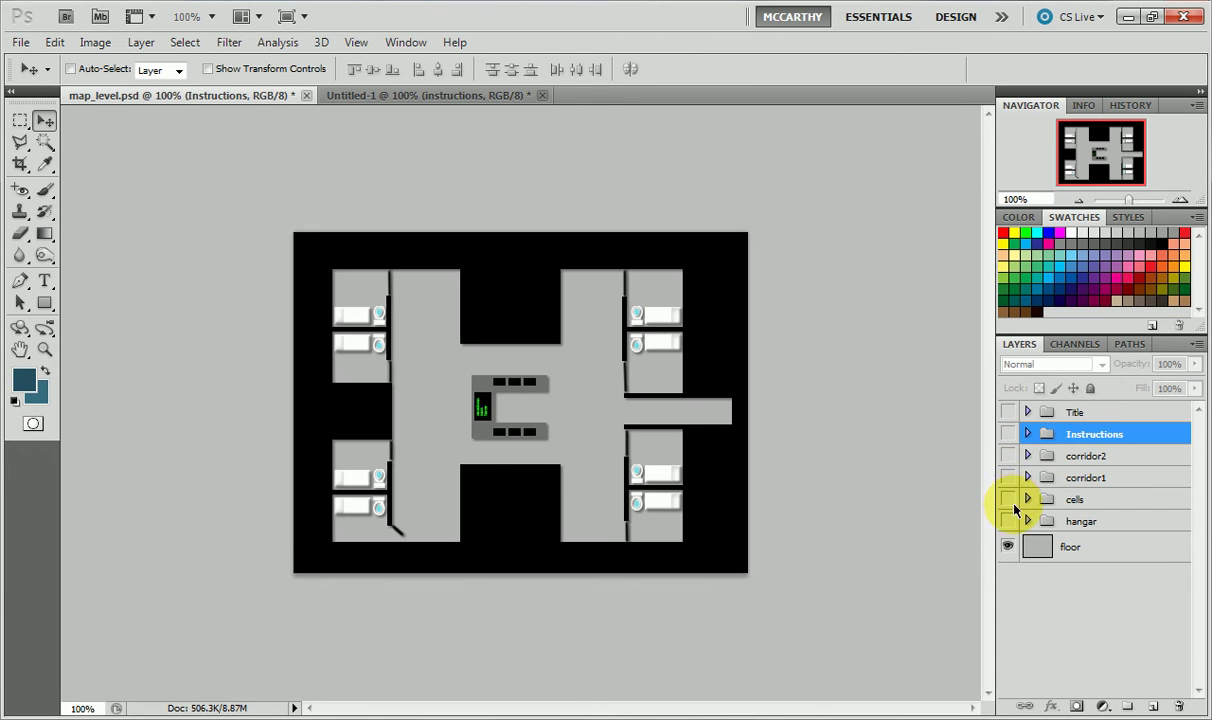
{"action": "left_click", "coordinate": [1008, 499]}
{"action": "left_click", "coordinate": [1008, 521]}
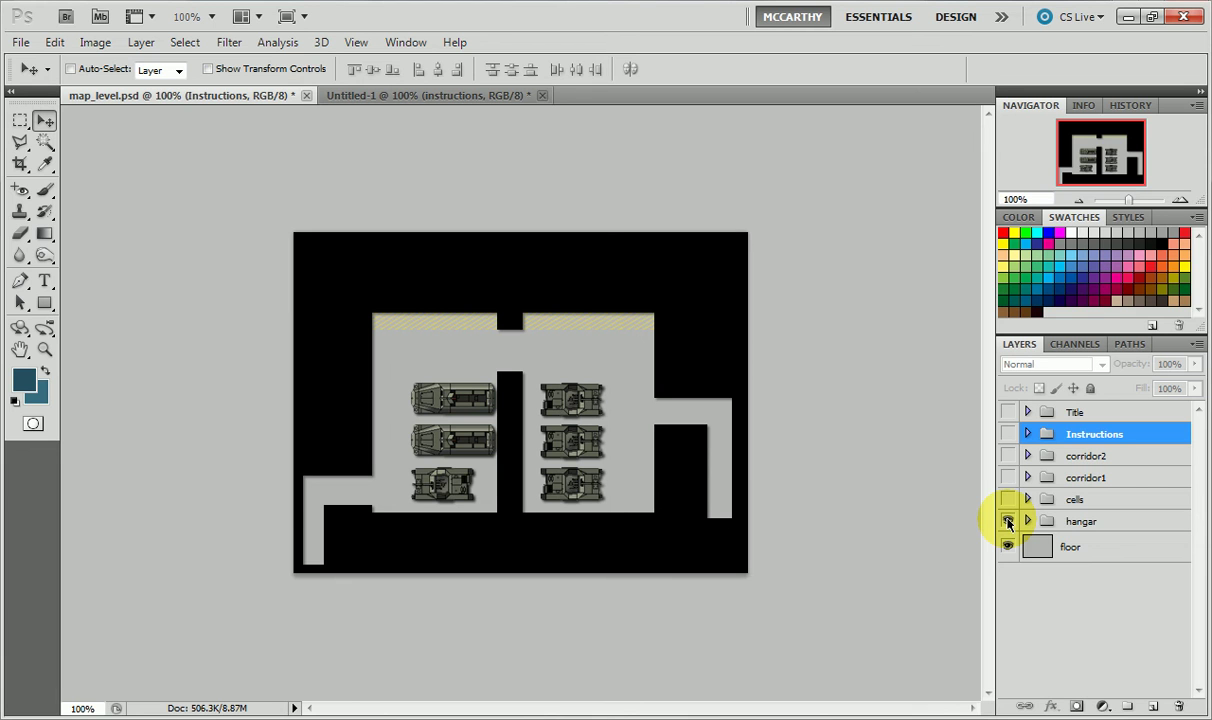
Examine the layers inside the hangar group by toggling the visibility of the tanks layer and of the whole group.
{"action": "left_click", "coordinate": [1027, 521]}
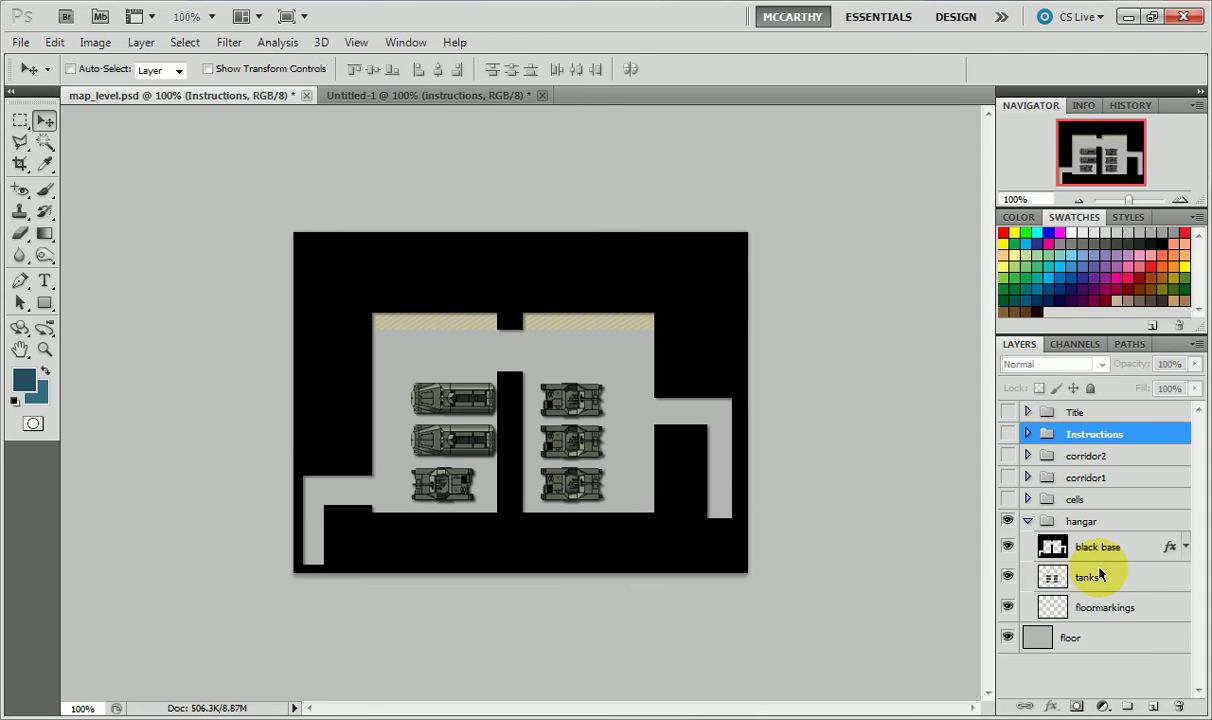
{"action": "left_click", "coordinate": [1008, 577]}
{"action": "left_click", "coordinate": [1008, 577]}
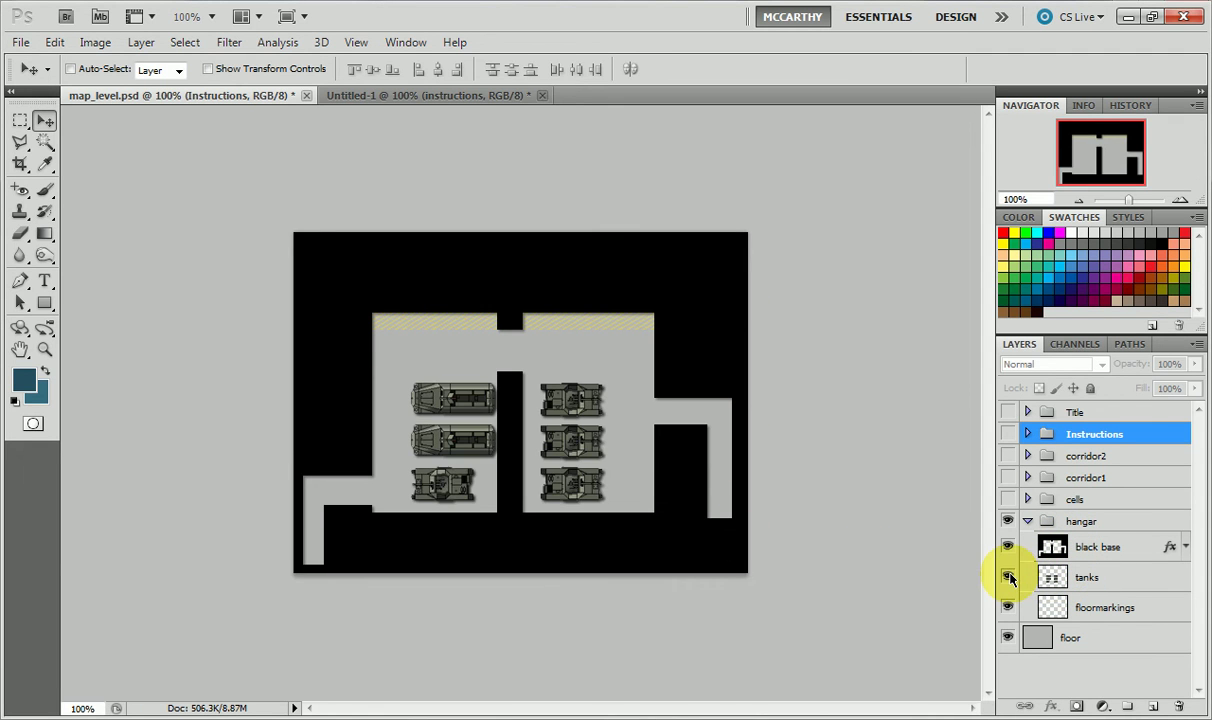
{"action": "left_click", "coordinate": [1030, 526]}
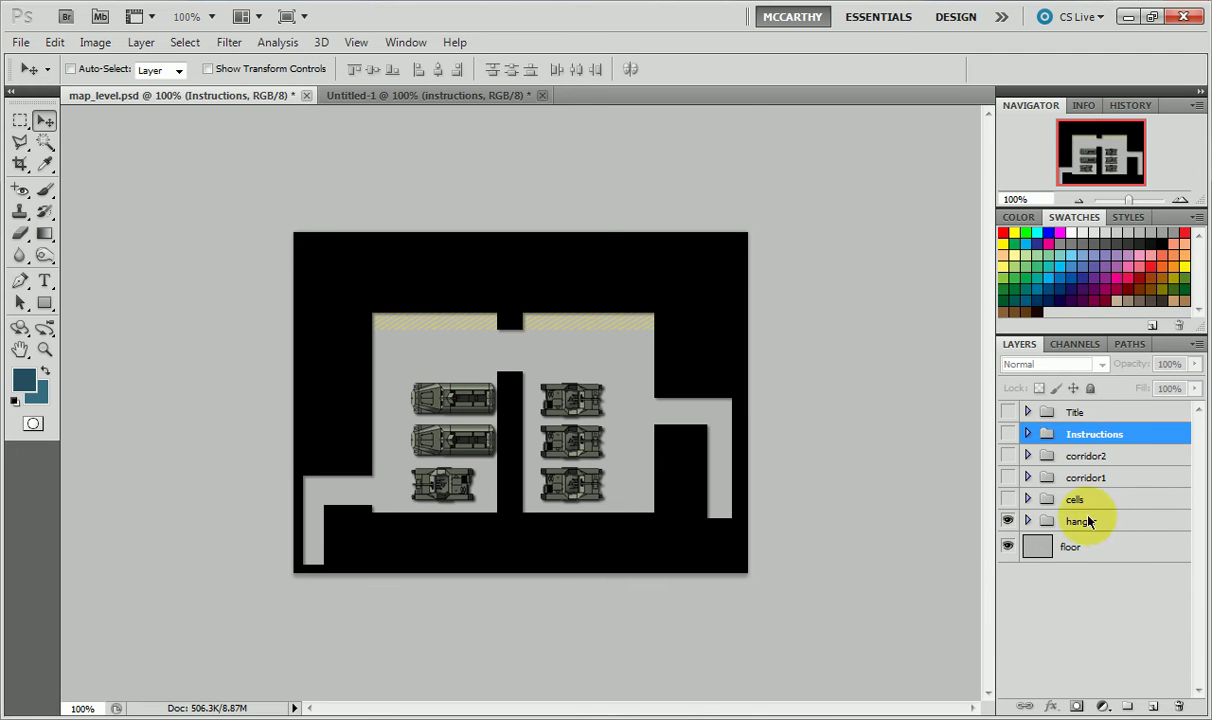
{"action": "left_click", "coordinate": [1008, 524]}
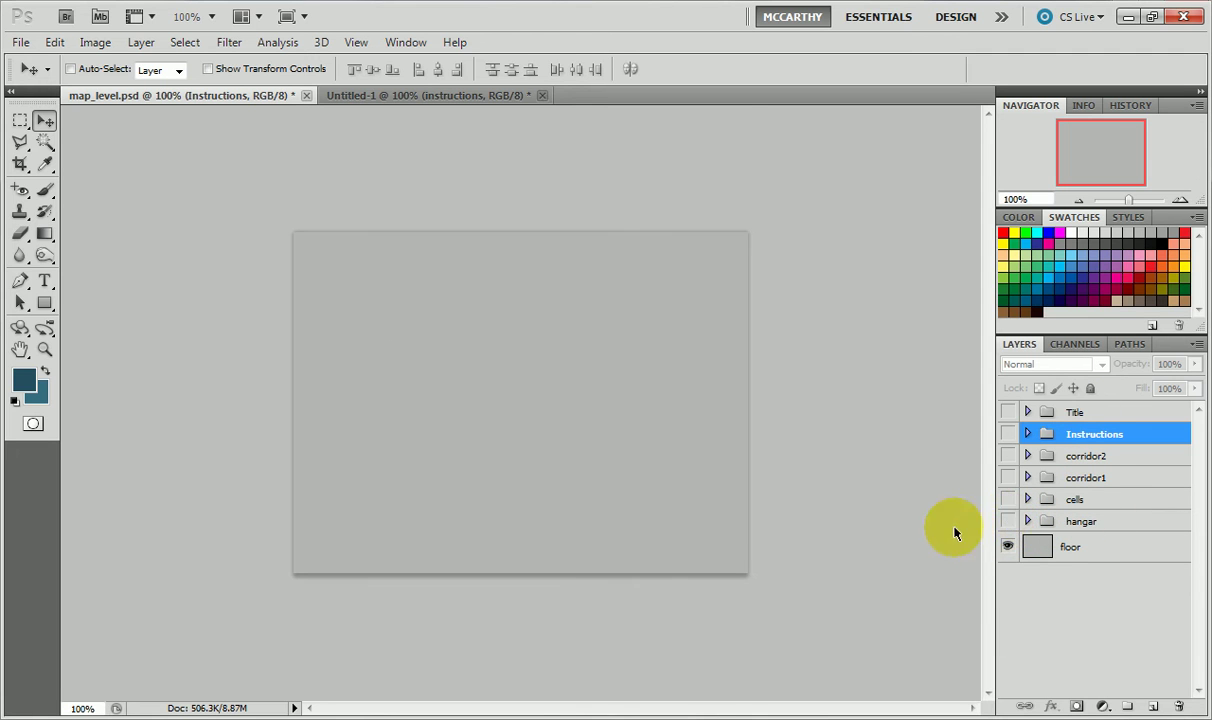
{"action": "left_click", "coordinate": [1007, 521]}
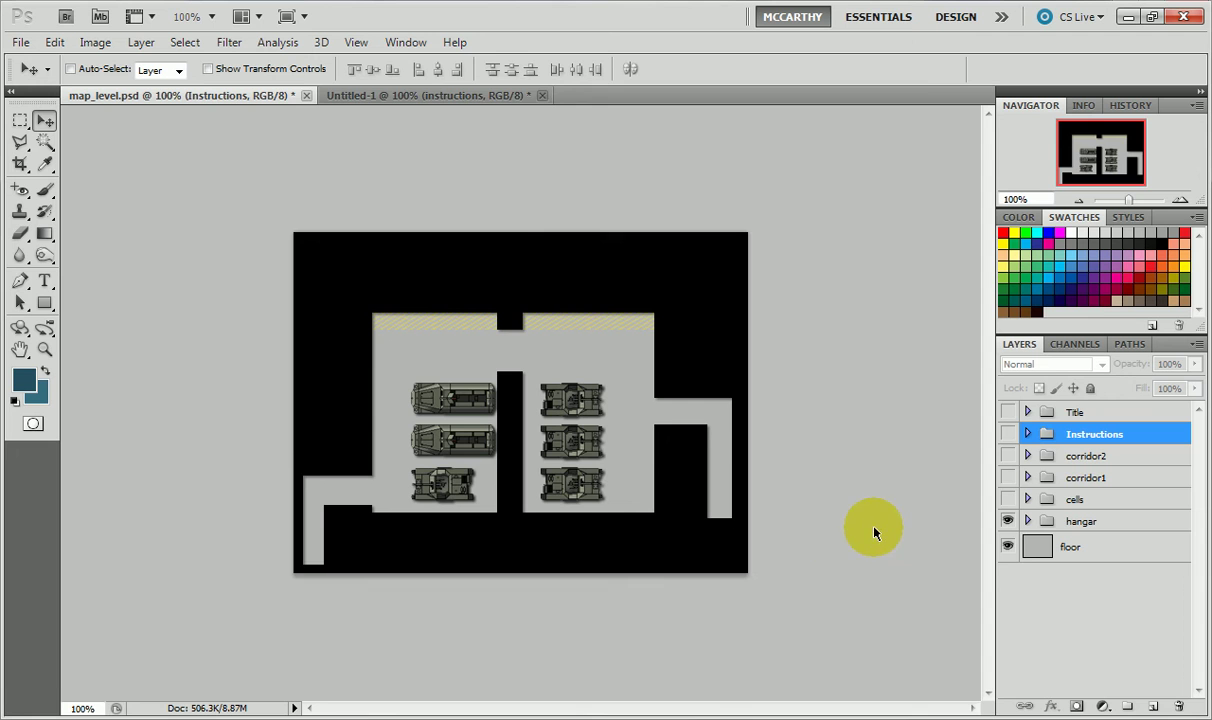
Return to the Untitled-1 document, add a second layer group containing a new empty layer, and hide the instructions group.
{"action": "left_click", "coordinate": [430, 95]}
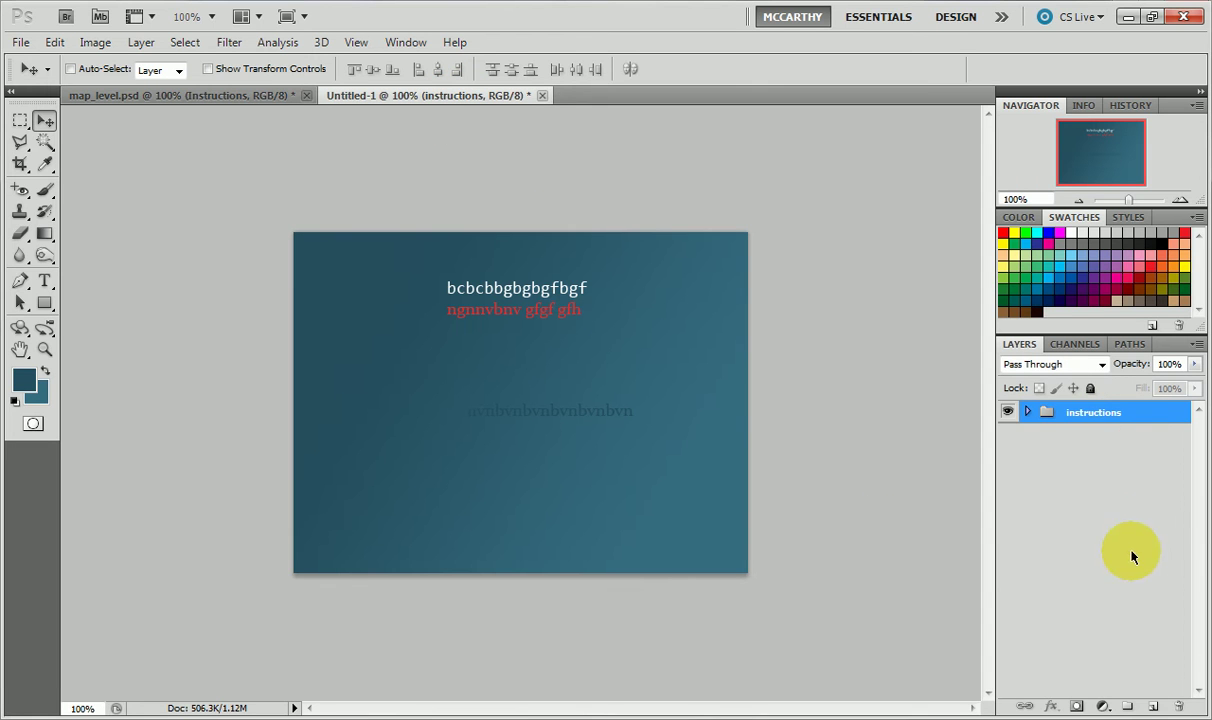
{"action": "left_click", "coordinate": [1127, 705]}
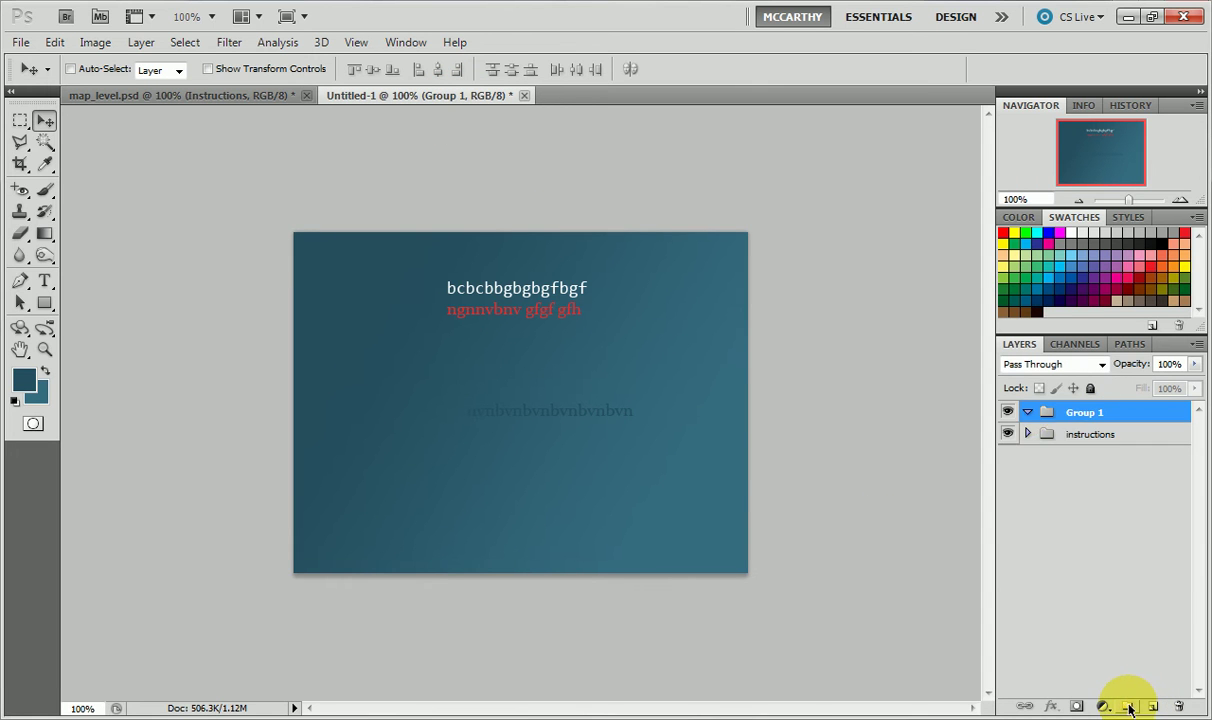
{"action": "left_click", "coordinate": [1027, 413]}
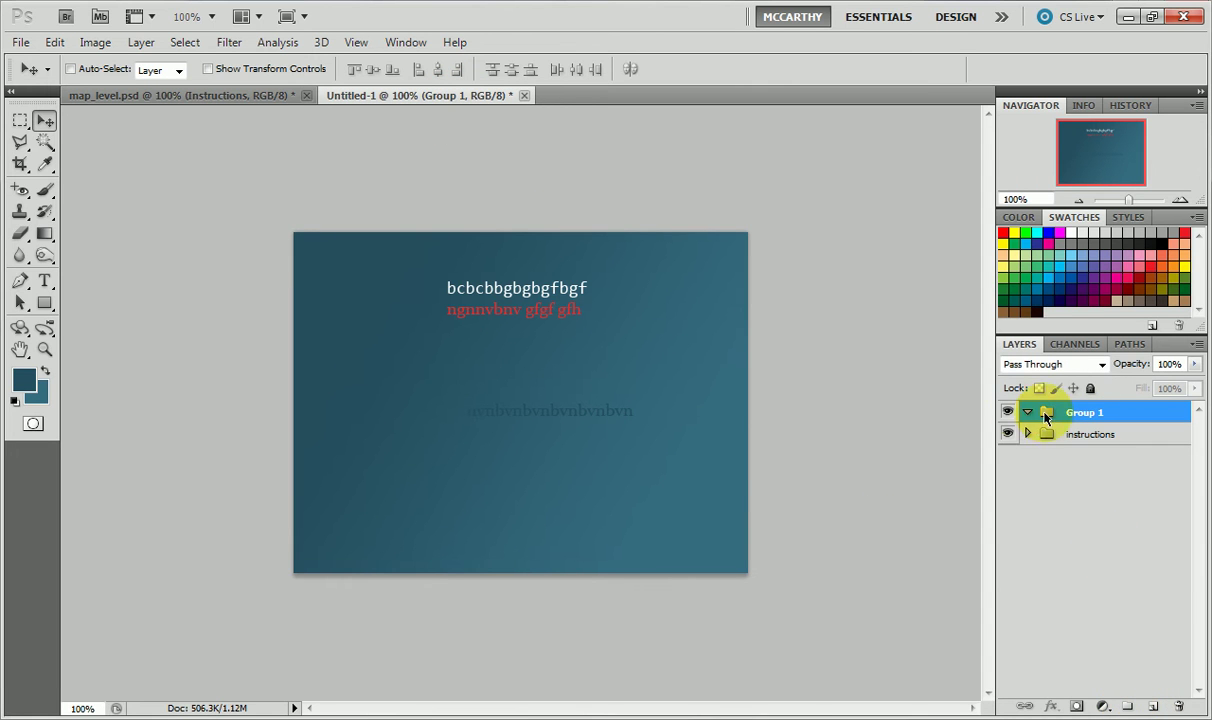
{"action": "left_click", "coordinate": [1156, 709]}
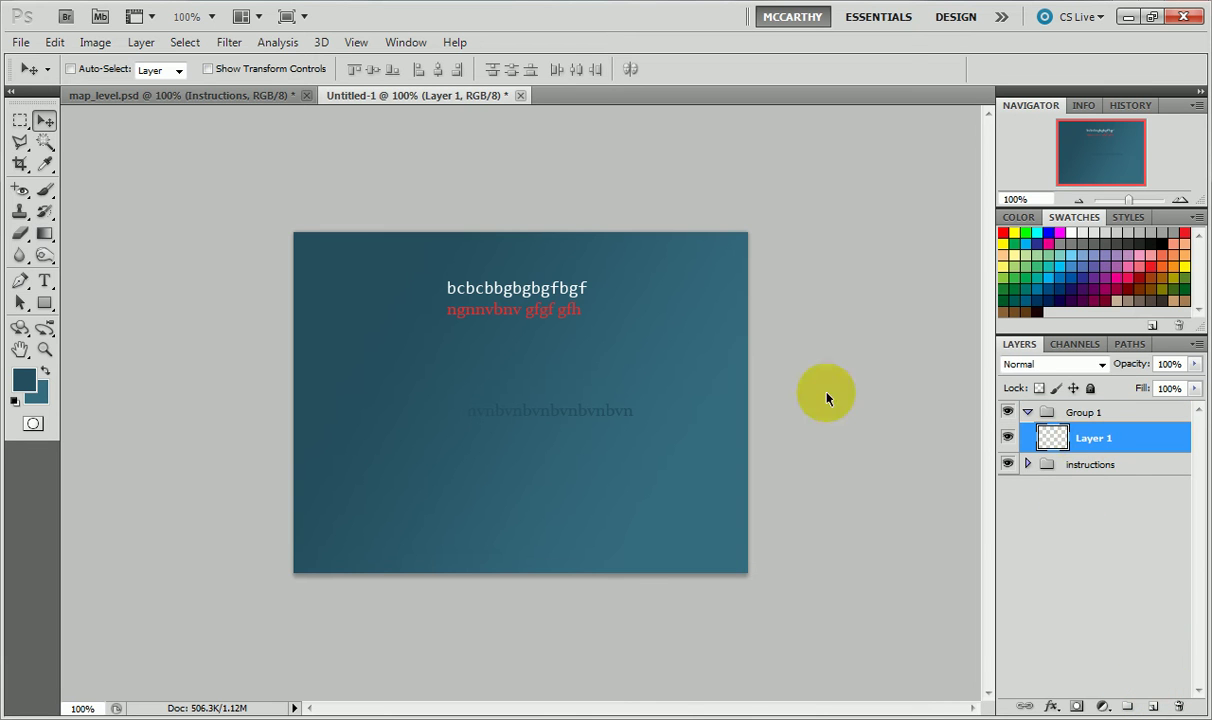
{"action": "left_click", "coordinate": [1008, 464]}
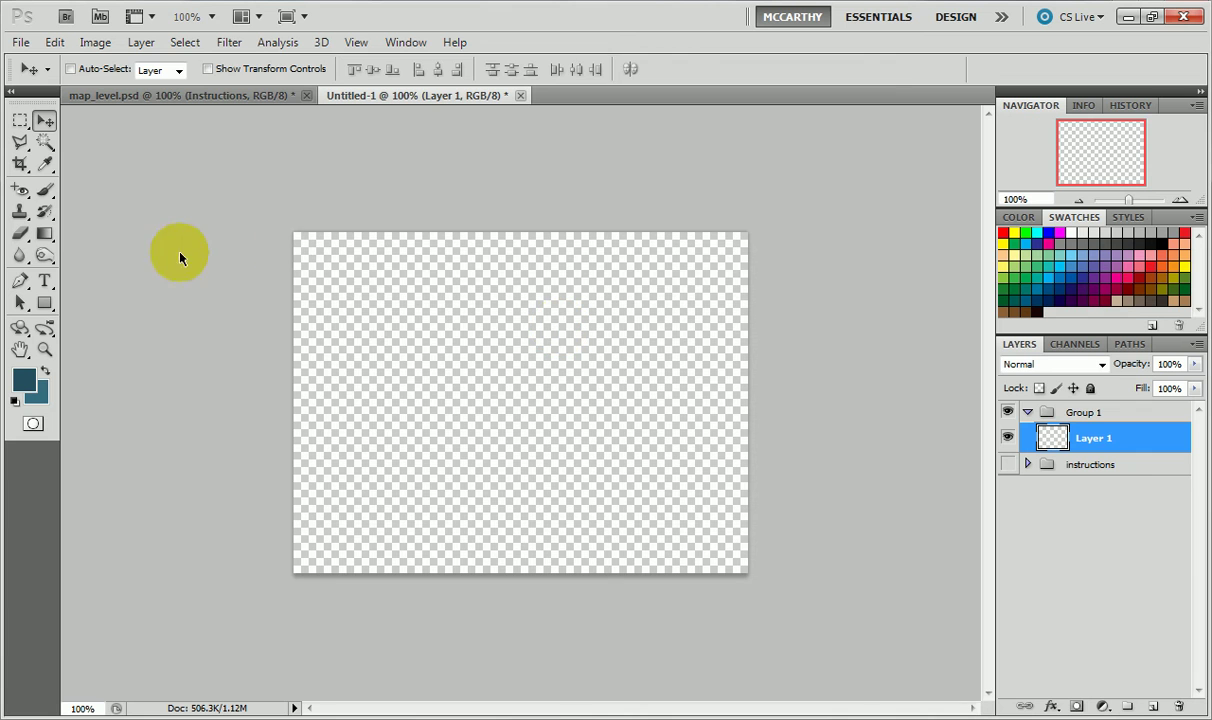
Try a Brush stroke on the new layer, undo it, and switch to a hard round 50 px brush.
{"action": "left_click", "coordinate": [44, 190]}
{"action": "mouse_move", "coordinate": [342, 351]}
{"action": "left_mouse_down"}
{"action": "mouse_move", "coordinate": [419, 297]}
{"action": "mouse_move", "coordinate": [401, 433]}
{"action": "mouse_move", "coordinate": [469, 348]}
{"action": "mouse_move", "coordinate": [558, 345]}
{"action": "mouse_move", "coordinate": [351, 290]}
{"action": "mouse_move", "coordinate": [339, 309]}
{"action": "mouse_move", "coordinate": [376, 320]}
{"action": "mouse_move", "coordinate": [424, 310]}
{"action": "mouse_move", "coordinate": [493, 375]}
{"action": "mouse_move", "coordinate": [531, 390]}
{"action": "left_mouse_up"}
{"action": "key", "text": "ctrl+z"}
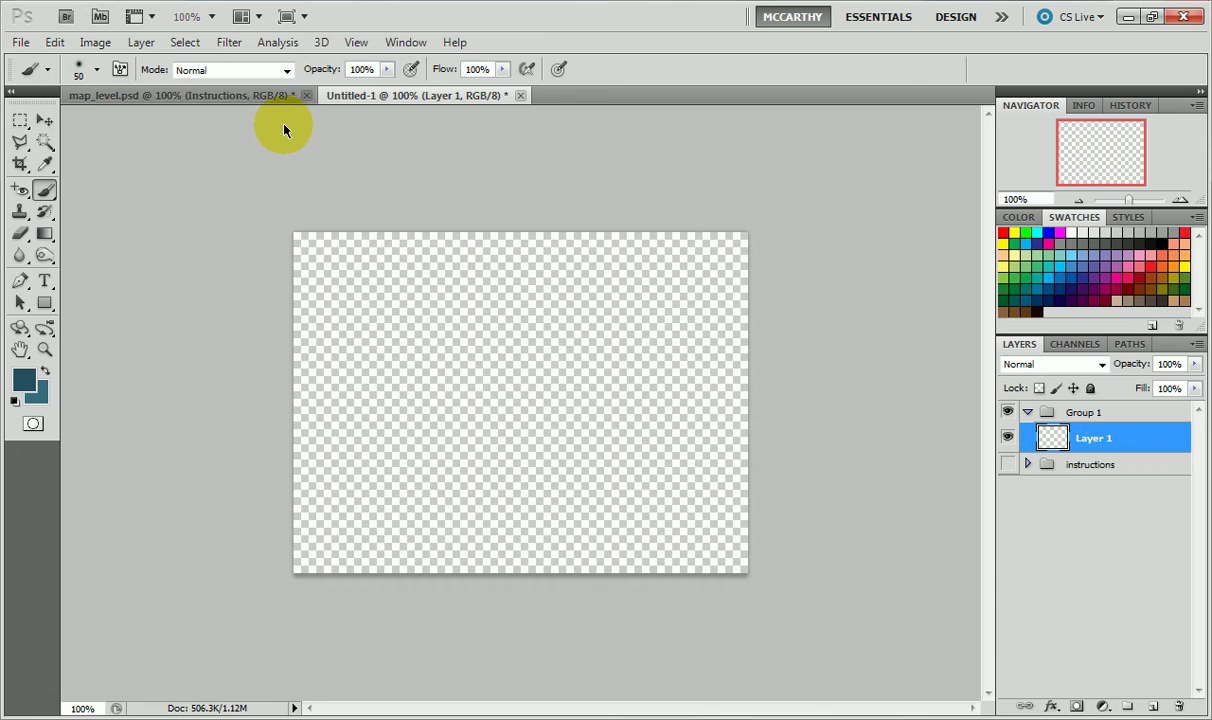
{"action": "left_click", "coordinate": [96, 72]}
{"action": "left_click", "coordinate": [132, 198]}
{"action": "left_click", "coordinate": [414, 27]}
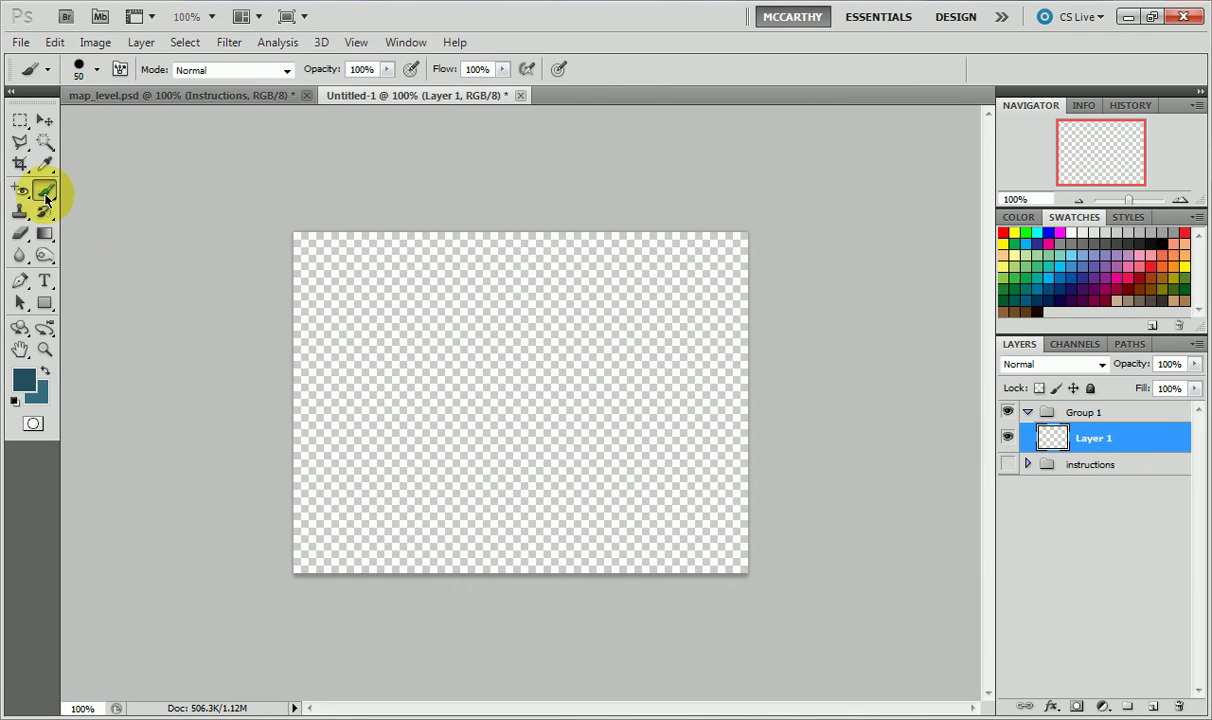
Paint a solid dark teal blob on the new layer, slightly left of and above the canvas centre.
{"action": "mouse_move", "coordinate": [405, 380]}
{"action": "left_mouse_down"}
{"action": "mouse_move", "coordinate": [476, 352]}
{"action": "mouse_move", "coordinate": [530, 448]}
{"action": "left_mouse_up"}
{"action": "mouse_move", "coordinate": [475, 347]}
{"action": "left_mouse_down"}
{"action": "mouse_move", "coordinate": [506, 366]}
{"action": "mouse_move", "coordinate": [533, 331]}
{"action": "mouse_move", "coordinate": [497, 430]}
{"action": "mouse_move", "coordinate": [423, 382]}
{"action": "mouse_move", "coordinate": [483, 443]}
{"action": "mouse_move", "coordinate": [529, 353]}
{"action": "left_mouse_up"}
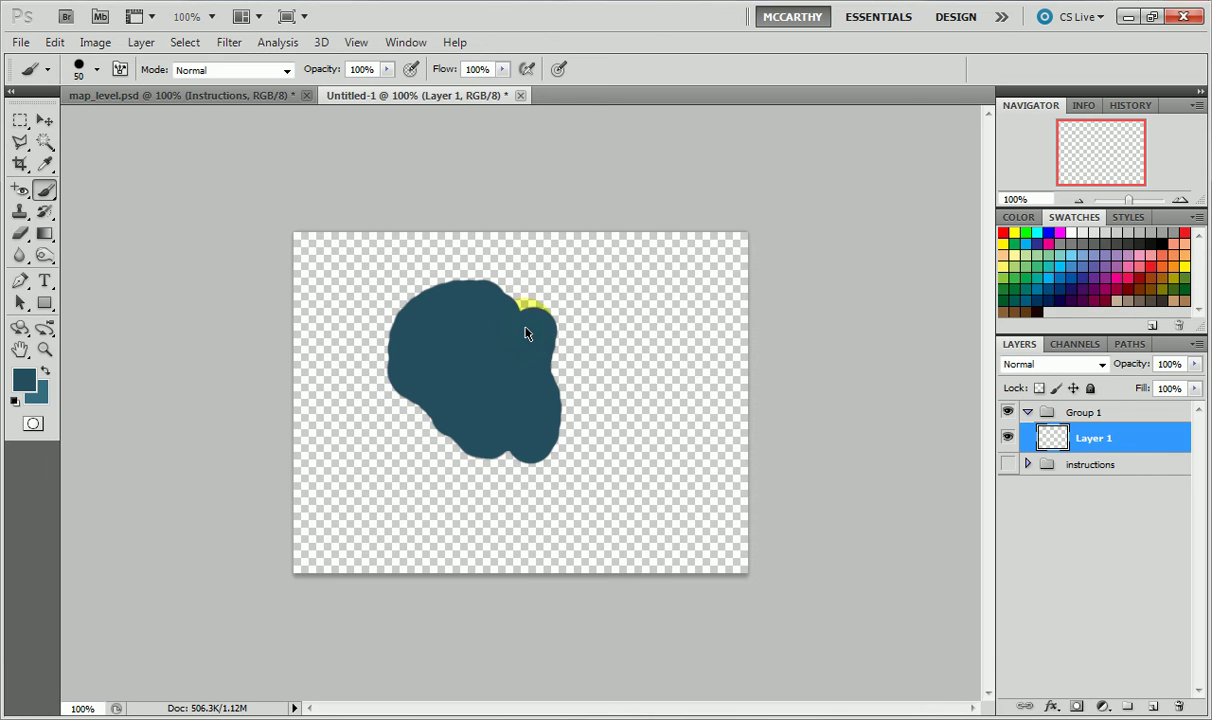
{"action": "left_click_drag", "start_coordinate": [473, 320], "coordinate": [520, 362]}
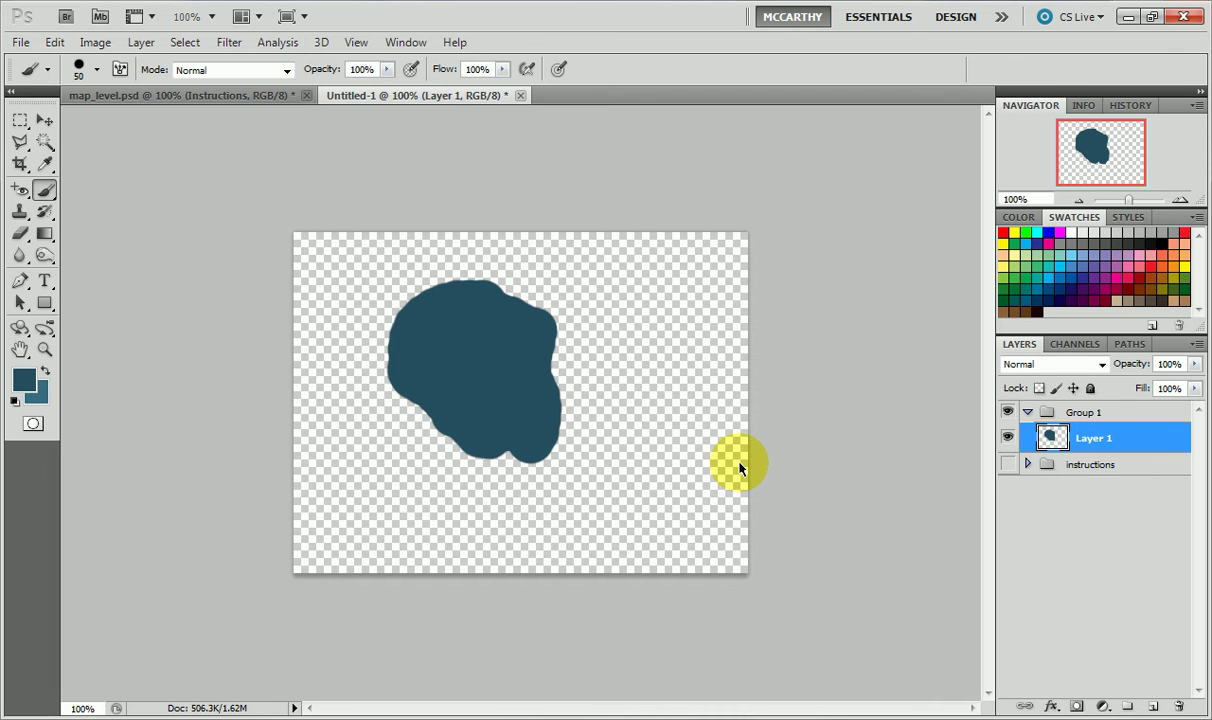
Open the layer style settings for Layer 1 and enable a Drop Shadow with 87% opacity, toggling it to compare the look.
{"action": "left_click", "coordinate": [1051, 707]}
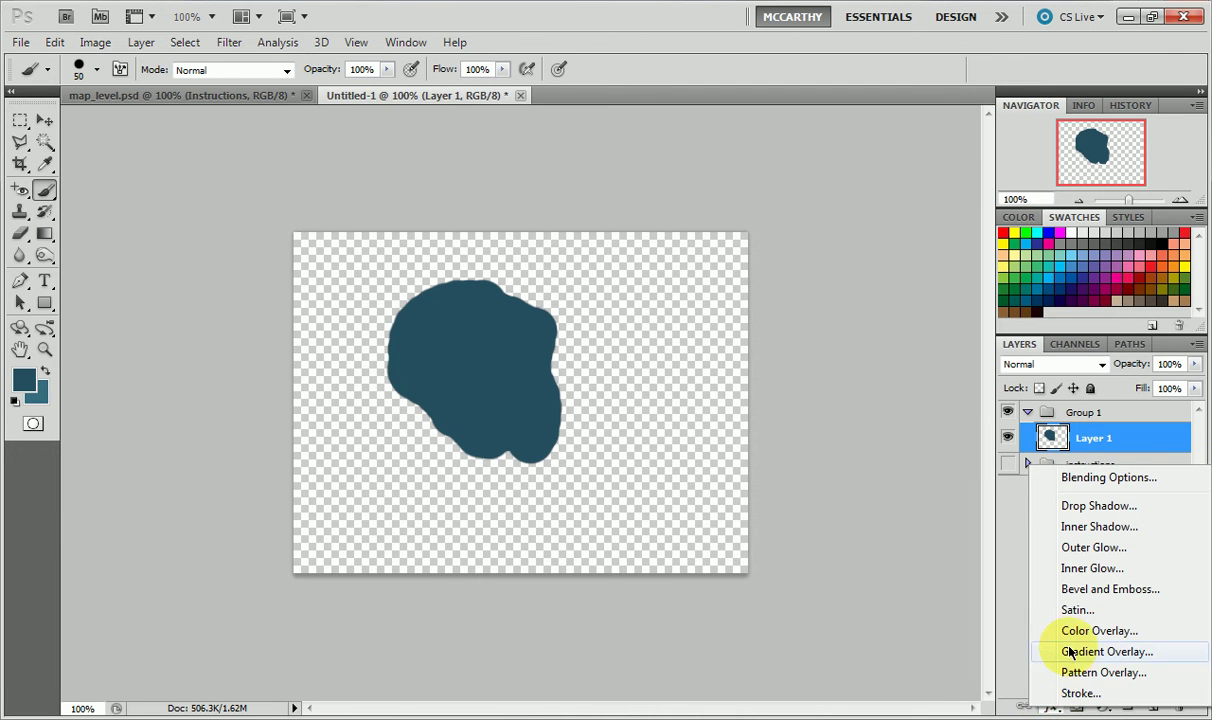
{"action": "key", "text": "Escape"}
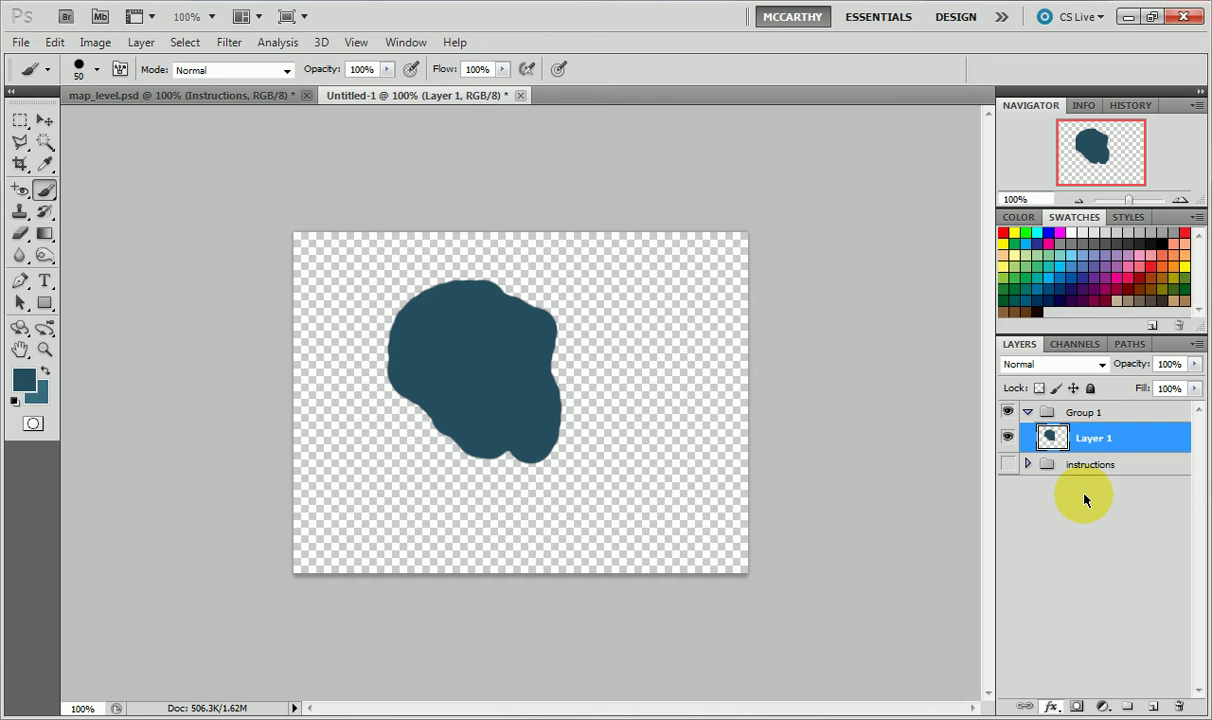
{"action": "key", "text": "h"}
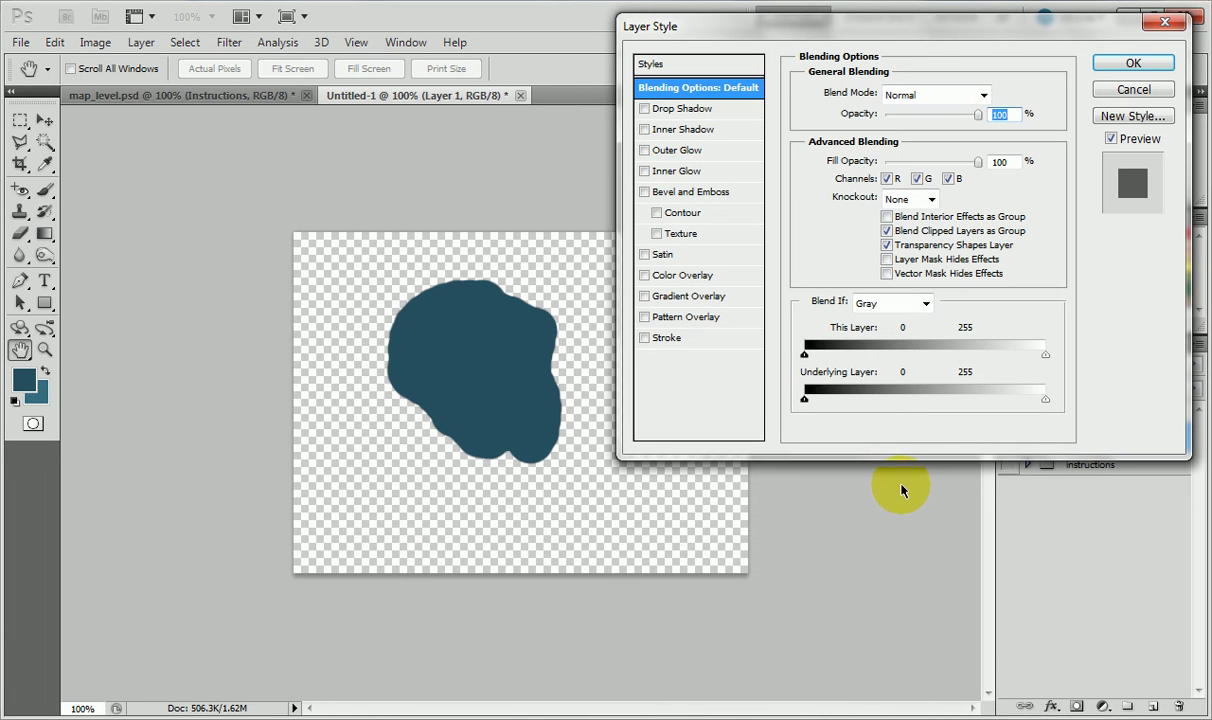
{"action": "left_click", "coordinate": [674, 112]}
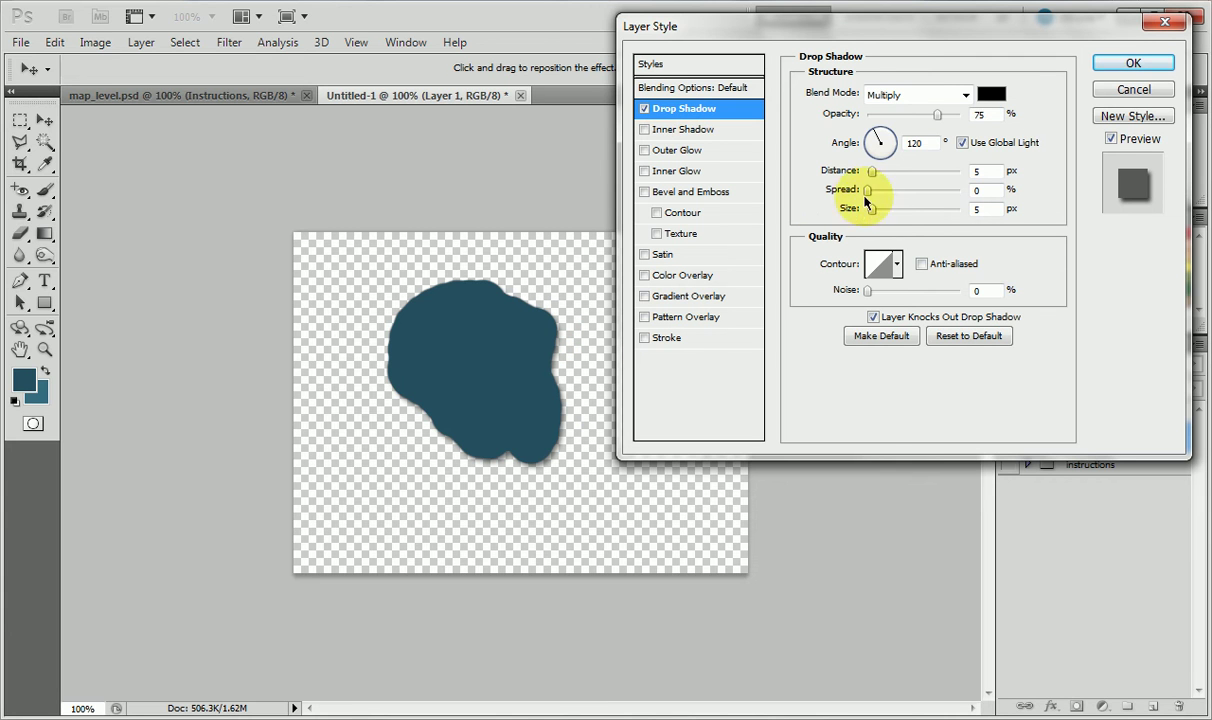
{"action": "left_click_drag", "start_coordinate": [936, 120], "coordinate": [947, 117]}
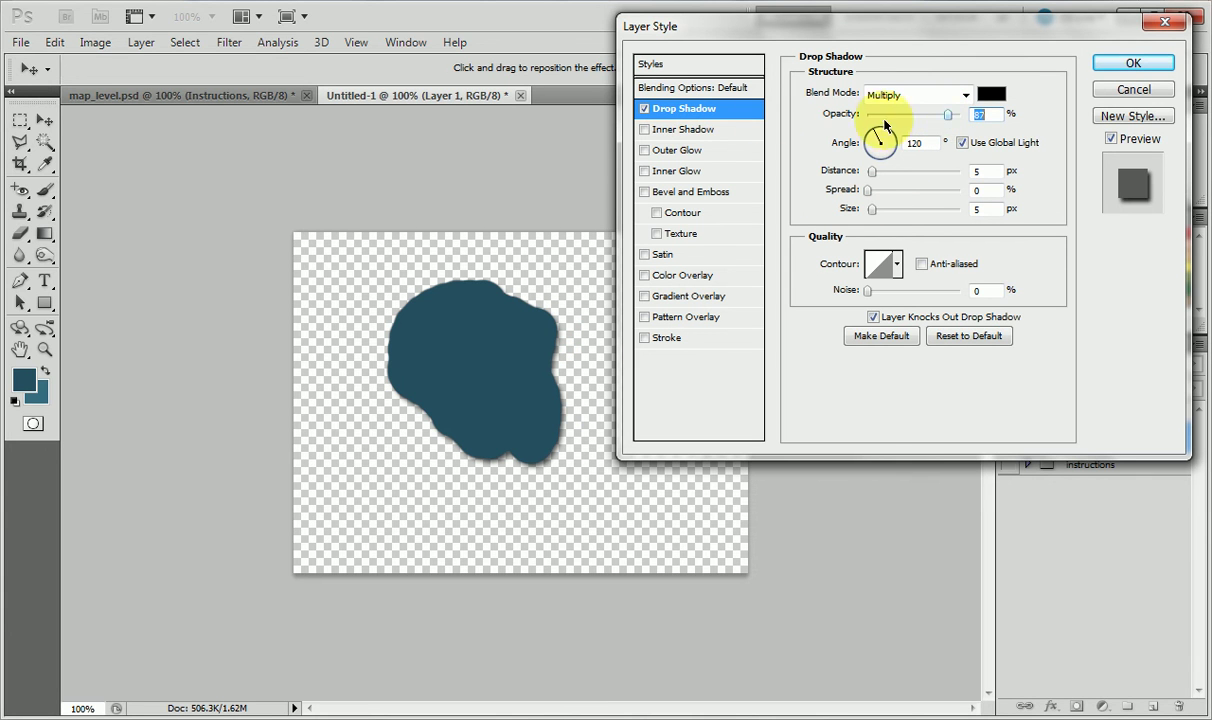
{"action": "left_click", "coordinate": [645, 109]}
{"action": "left_click", "coordinate": [645, 109]}
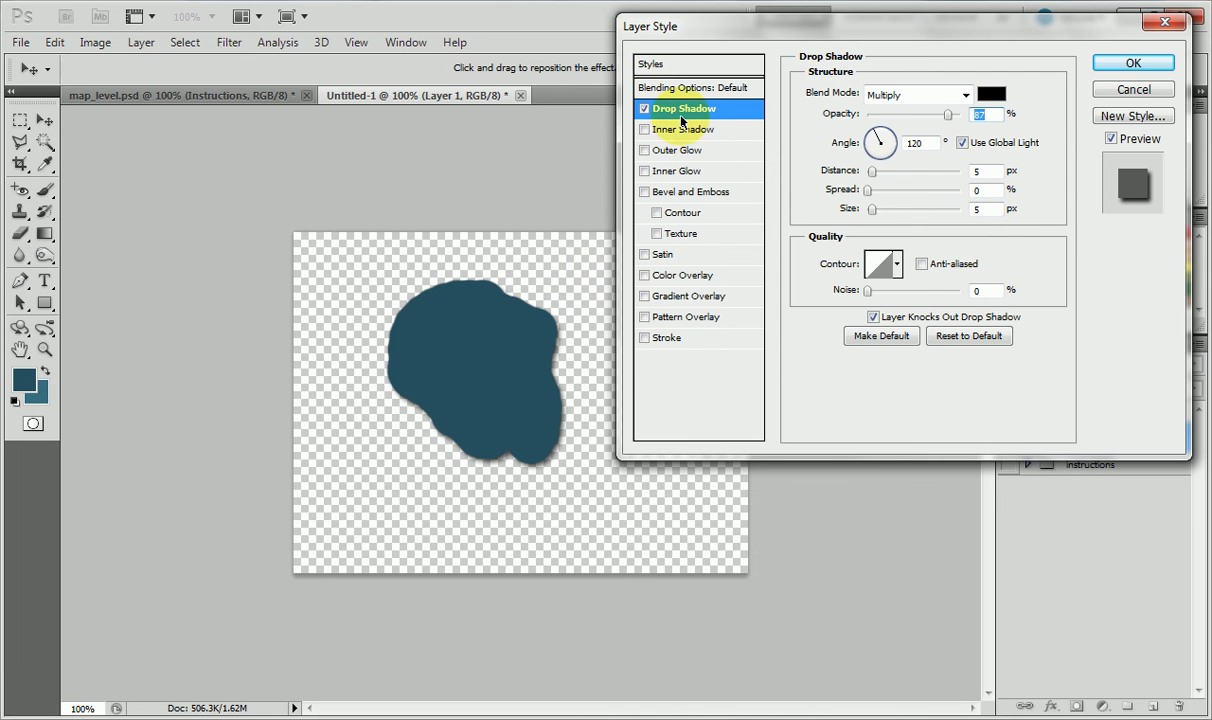
Preview the Inner Shadow, Outer Glow, Inner Glow and Stroke effects in turn, and enable only Bevel and Emboss with Contour alongside the Drop Shadow.
{"action": "left_click", "coordinate": [645, 130]}
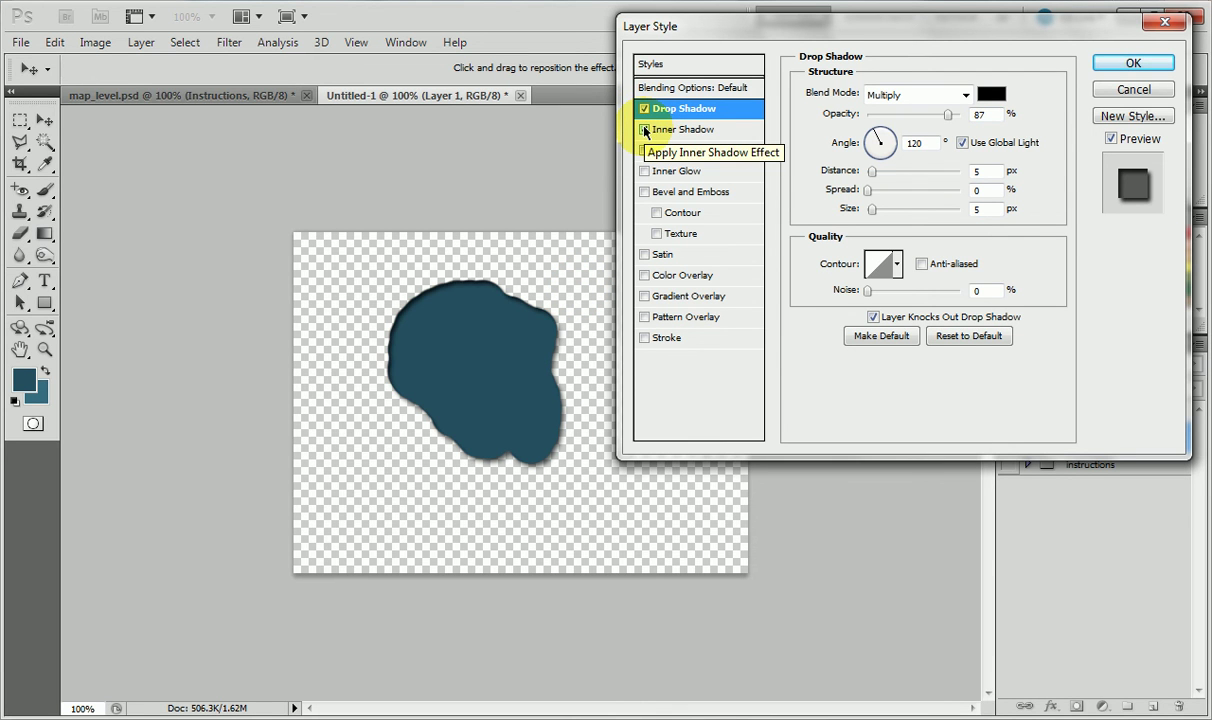
{"action": "left_click", "coordinate": [645, 130]}
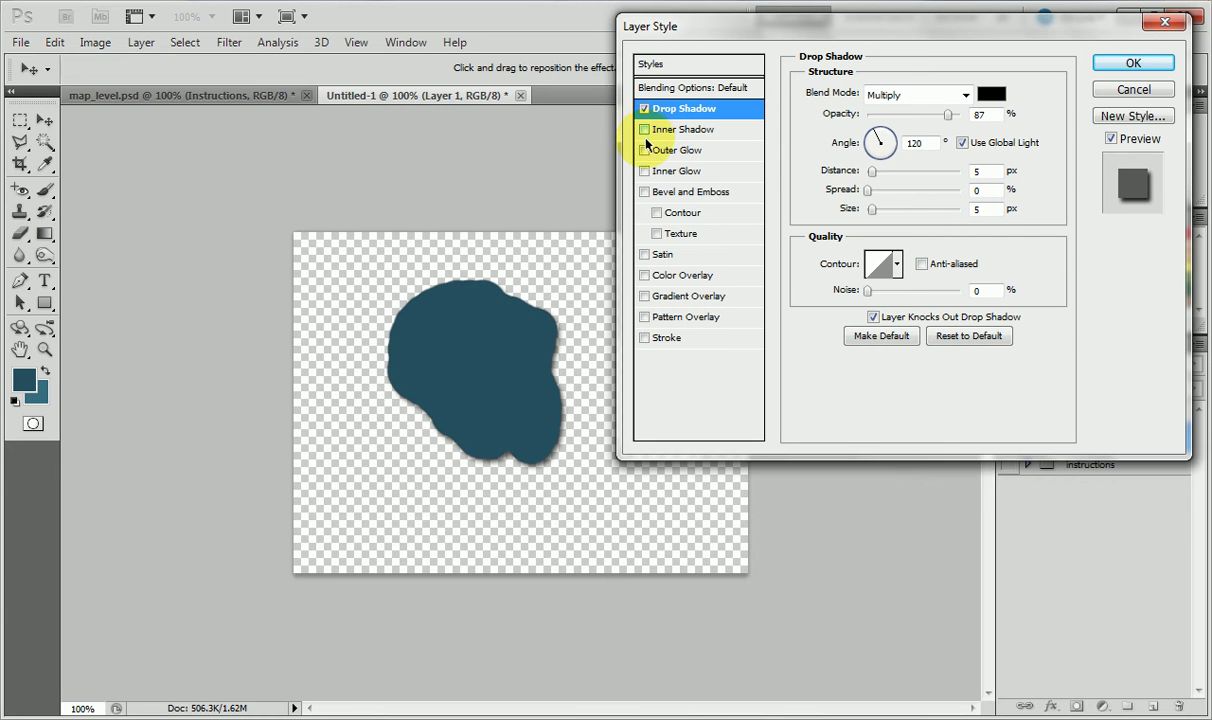
{"action": "left_click", "coordinate": [644, 150]}
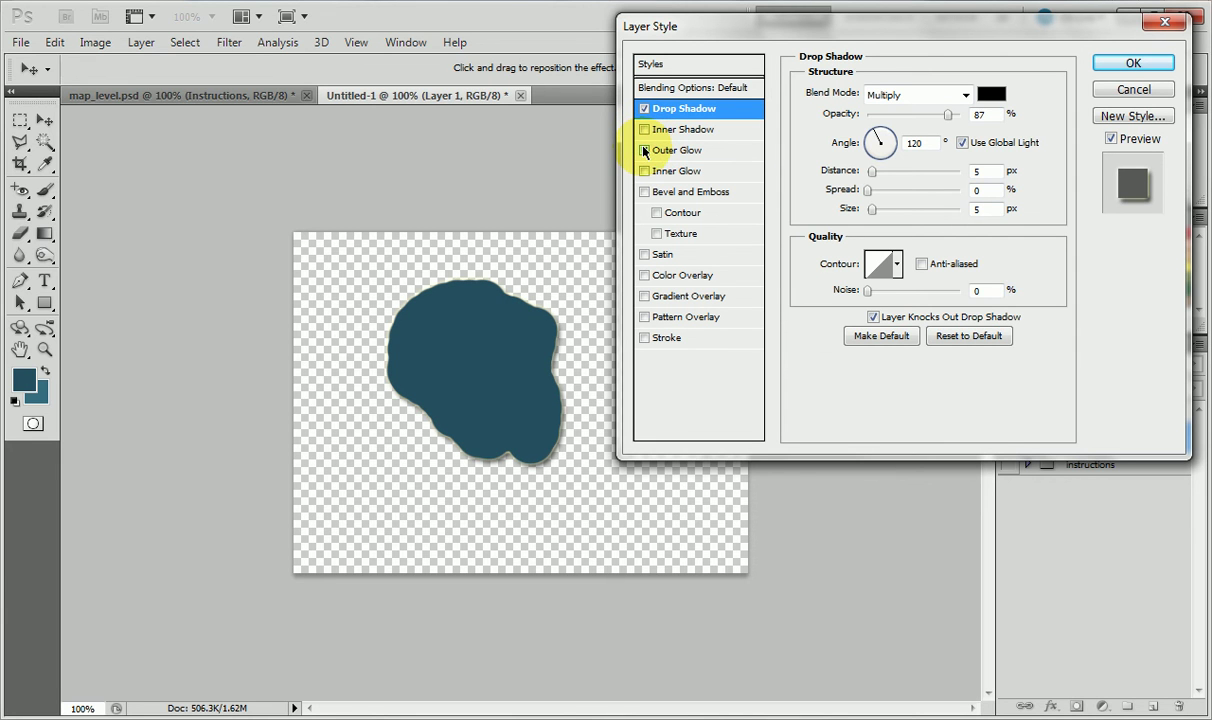
{"action": "left_click", "coordinate": [644, 150]}
{"action": "left_click", "coordinate": [645, 171]}
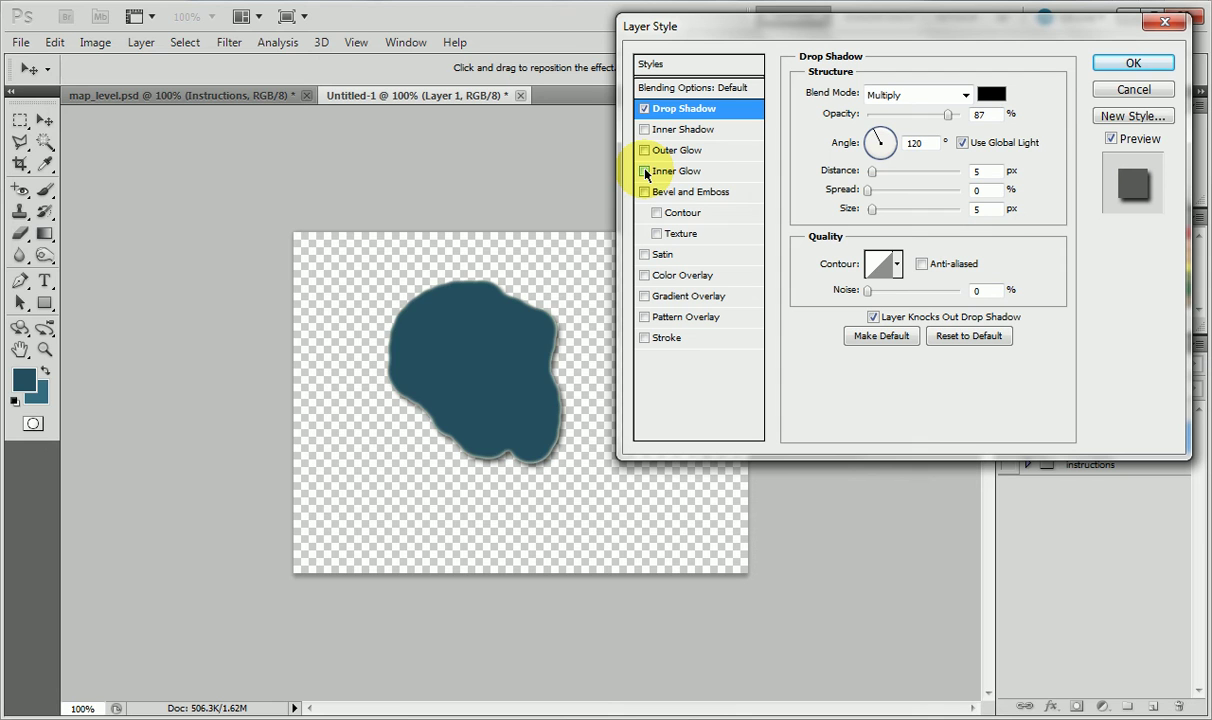
{"action": "left_click", "coordinate": [645, 172]}
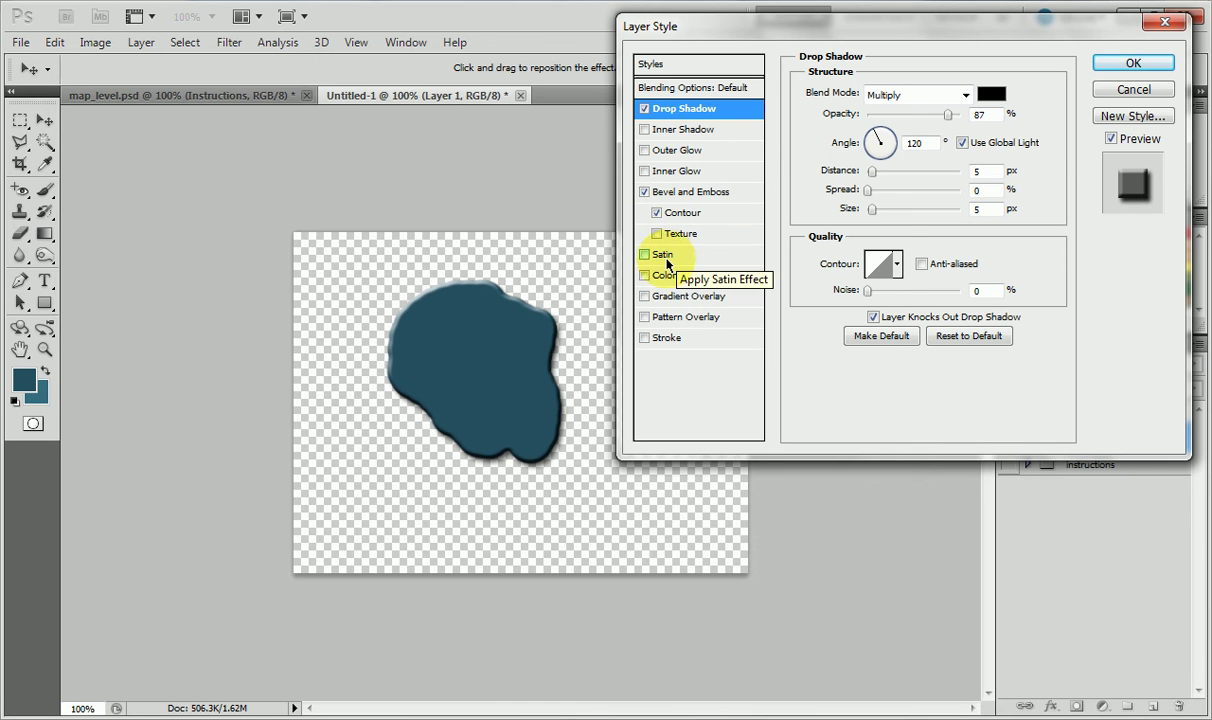
{"action": "left_click", "coordinate": [645, 339]}
{"action": "left_click", "coordinate": [645, 339]}
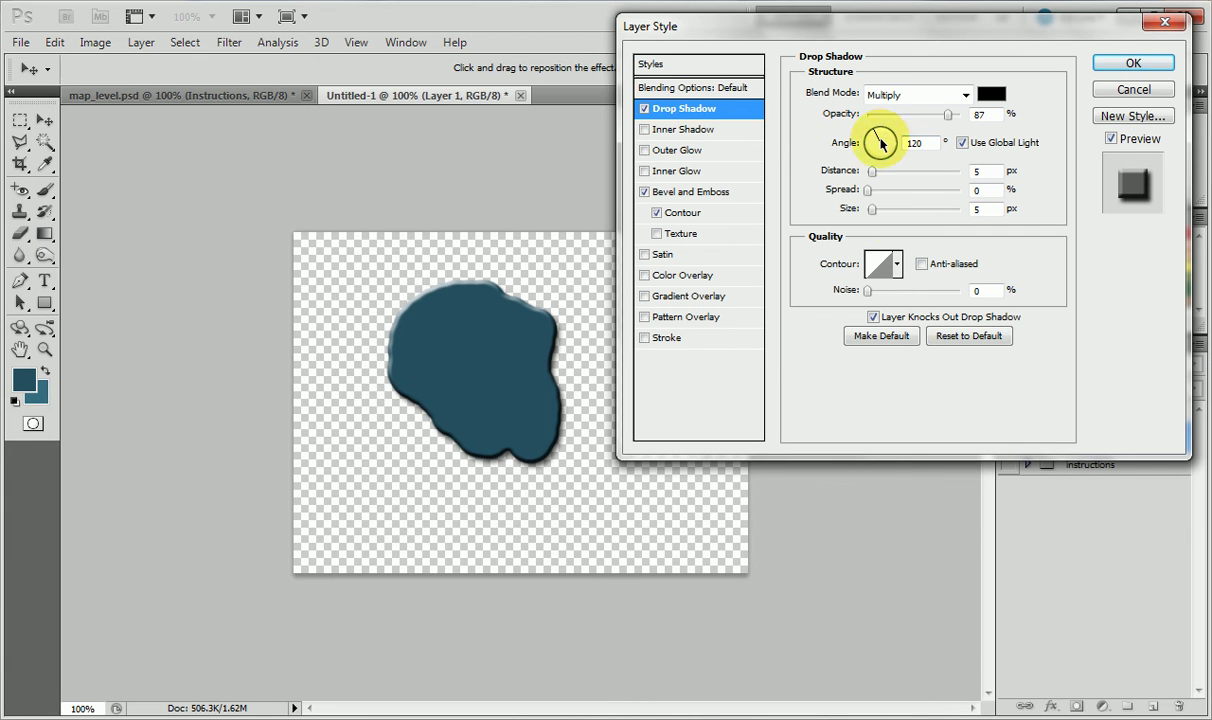
Enlarge the drop shadow at a 110° angle, and apply an upward Inner Bevel with depth 276%, size 62 px and soften 3 px.
{"action": "left_click_drag", "start_coordinate": [871, 174], "coordinate": [875, 130]}
{"action": "mouse_move", "coordinate": [868, 190]}
{"action": "left_mouse_down"}
{"action": "mouse_move", "coordinate": [890, 193]}
{"action": "mouse_move", "coordinate": [875, 209]}
{"action": "left_mouse_up"}
{"action": "left_click", "coordinate": [697, 191]}
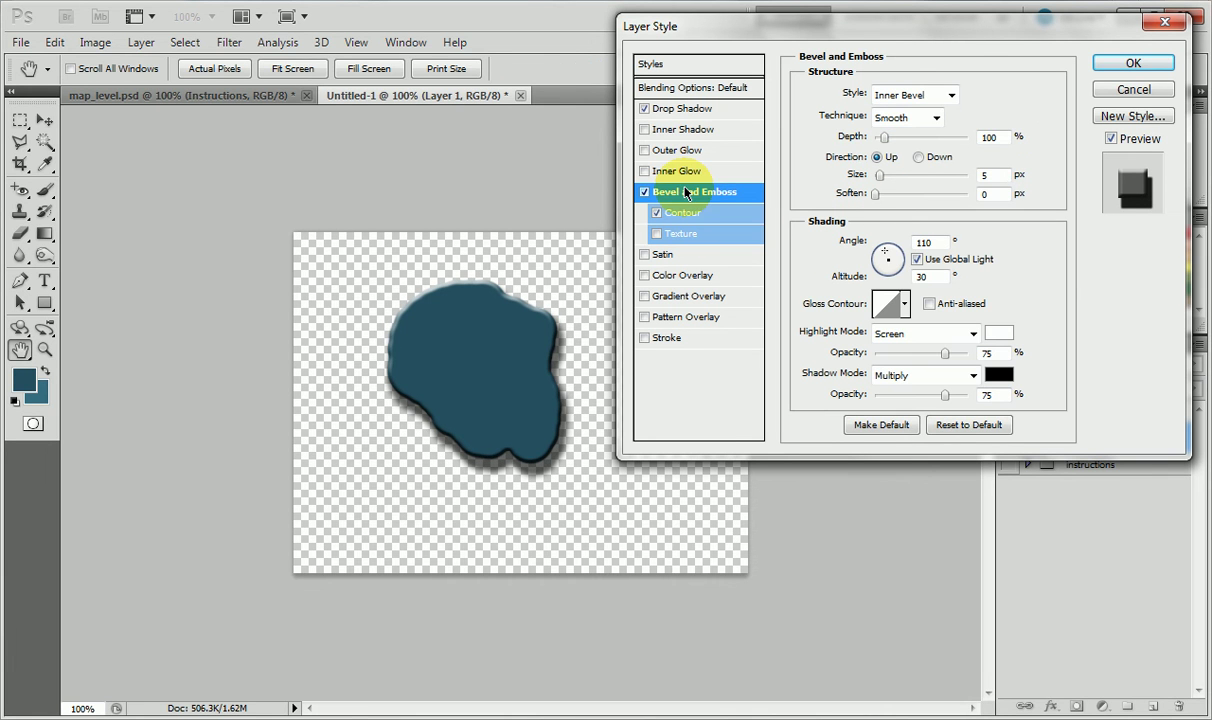
{"action": "left_click", "coordinate": [919, 158]}
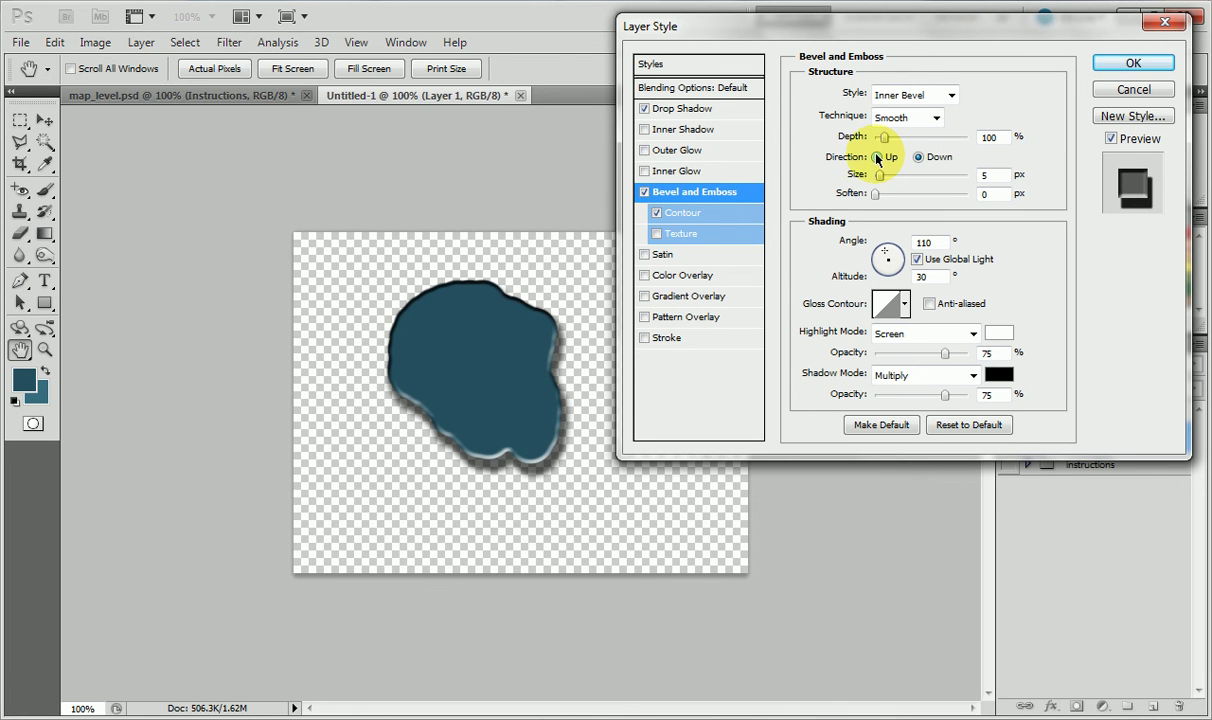
{"action": "left_click", "coordinate": [878, 158]}
{"action": "left_click_drag", "start_coordinate": [883, 137], "coordinate": [902, 174]}
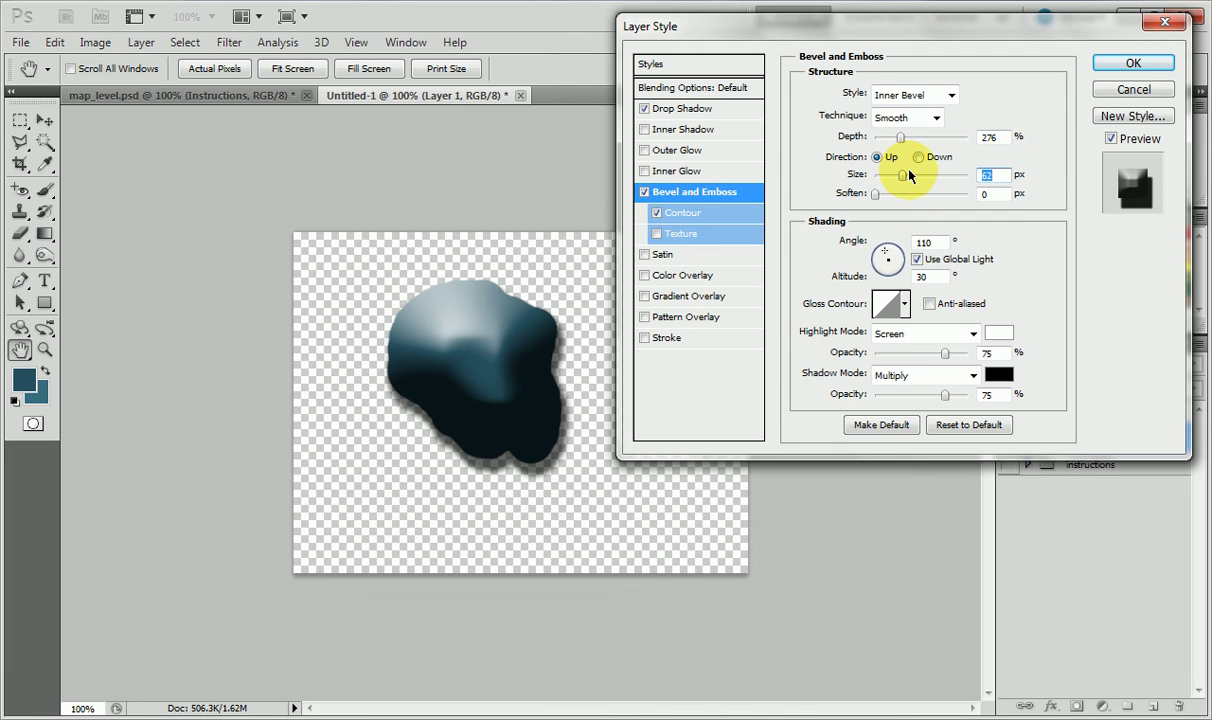
{"action": "left_click_drag", "start_coordinate": [874, 196], "coordinate": [889, 194]}
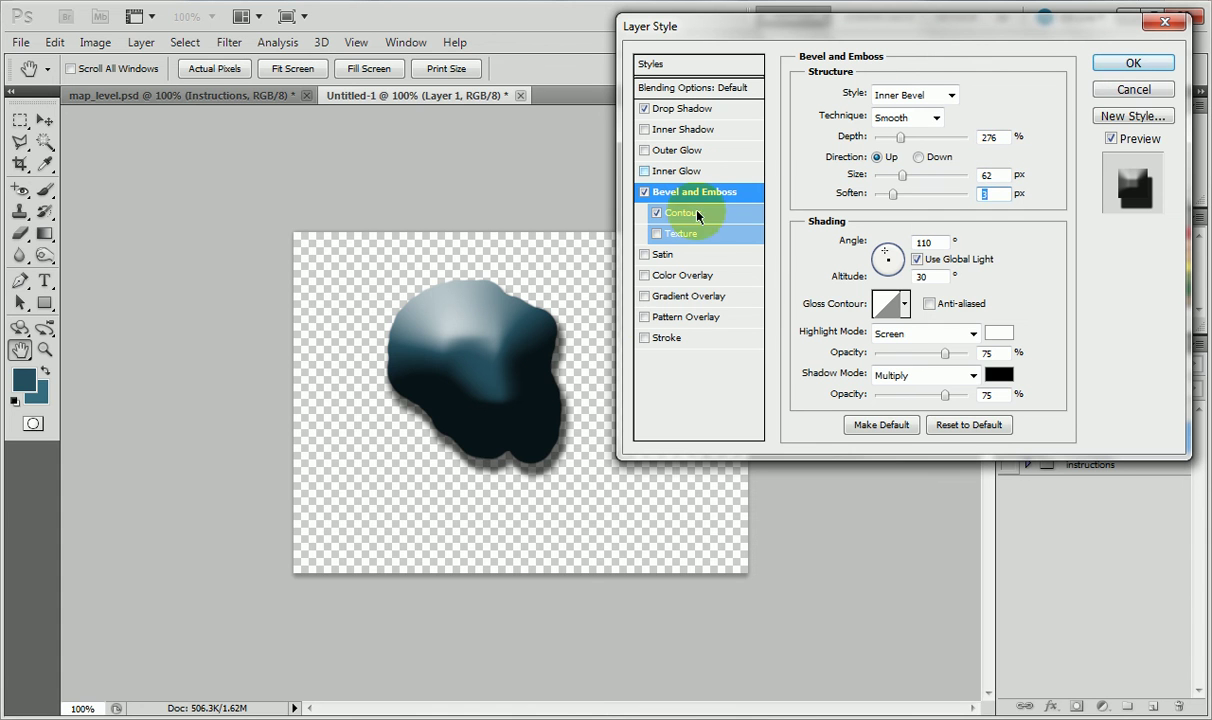
{"action": "left_click", "coordinate": [1110, 63]}
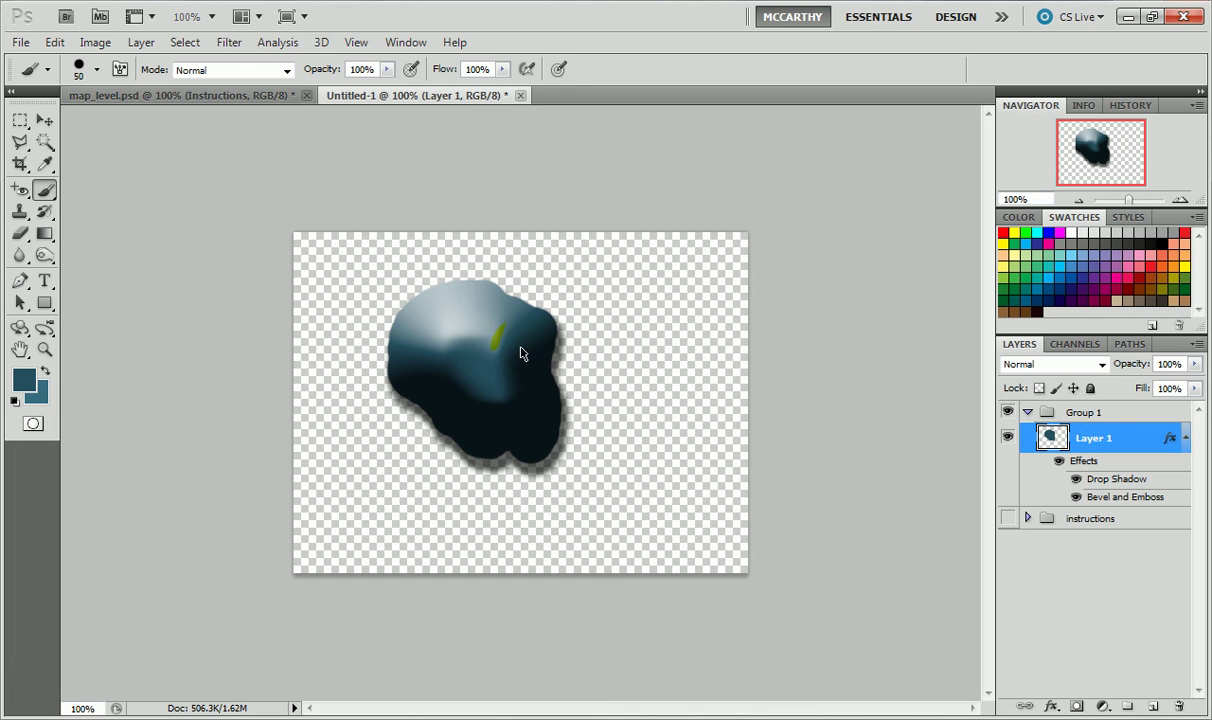
Paint more blobs on Layer 1 over the canvas's right half, bottom centre and lower-left corner, and erase the lower-left blob's right edge.
{"action": "mouse_move", "coordinate": [521, 349]}
{"action": "left_mouse_down"}
{"action": "mouse_move", "coordinate": [581, 322]}
{"action": "mouse_move", "coordinate": [590, 333]}
{"action": "mouse_move", "coordinate": [614, 396]}
{"action": "mouse_move", "coordinate": [588, 386]}
{"action": "mouse_move", "coordinate": [581, 415]}
{"action": "mouse_move", "coordinate": [605, 455]}
{"action": "mouse_move", "coordinate": [649, 406]}
{"action": "left_mouse_up"}
{"action": "left_click_drag", "start_coordinate": [575, 375], "coordinate": [682, 436]}
{"action": "left_click_drag", "start_coordinate": [700, 300], "coordinate": [736, 411]}
{"action": "mouse_move", "coordinate": [600, 508]}
{"action": "left_mouse_down"}
{"action": "mouse_move", "coordinate": [473, 533]}
{"action": "mouse_move", "coordinate": [541, 560]}
{"action": "left_mouse_up"}
{"action": "mouse_move", "coordinate": [362, 440]}
{"action": "left_mouse_down"}
{"action": "mouse_move", "coordinate": [359, 488]}
{"action": "mouse_move", "coordinate": [391, 500]}
{"action": "mouse_move", "coordinate": [368, 528]}
{"action": "mouse_move", "coordinate": [307, 518]}
{"action": "mouse_move", "coordinate": [314, 543]}
{"action": "mouse_move", "coordinate": [410, 565]}
{"action": "left_mouse_up"}
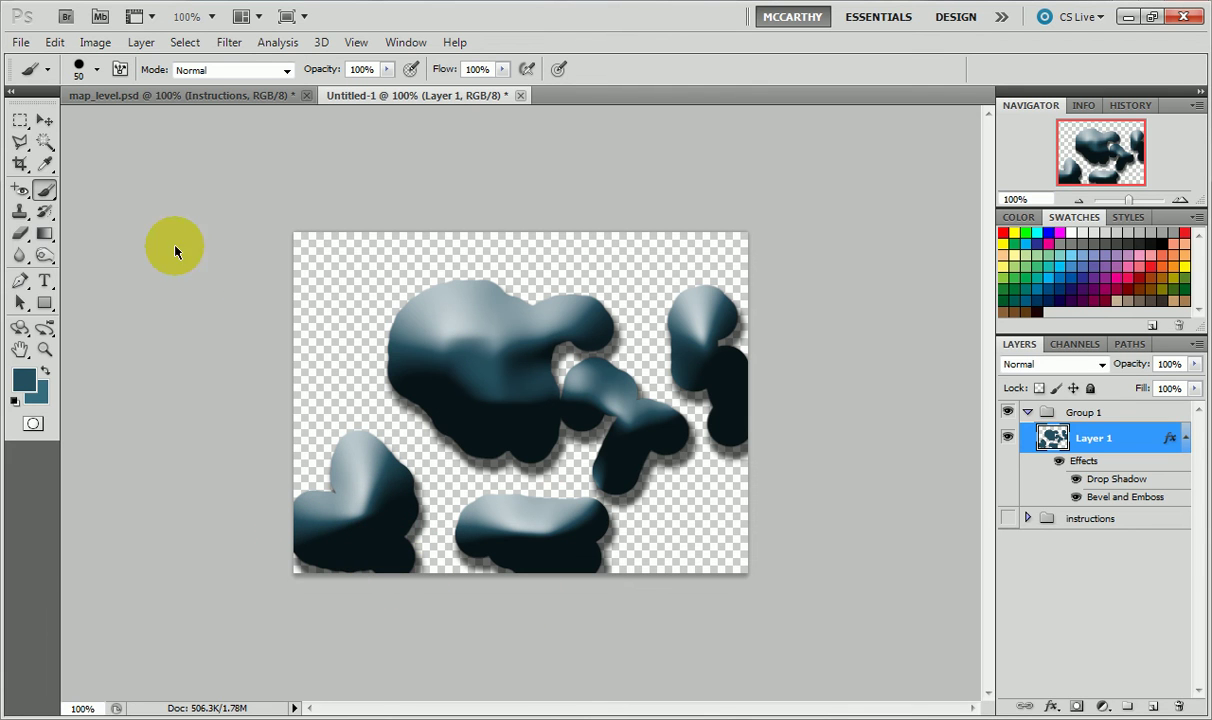
{"action": "left_click", "coordinate": [20, 233]}
{"action": "mouse_move", "coordinate": [413, 463]}
{"action": "left_mouse_down"}
{"action": "mouse_move", "coordinate": [398, 503]}
{"action": "mouse_move", "coordinate": [403, 522]}
{"action": "mouse_move", "coordinate": [427, 514]}
{"action": "mouse_move", "coordinate": [417, 523]}
{"action": "left_mouse_up"}
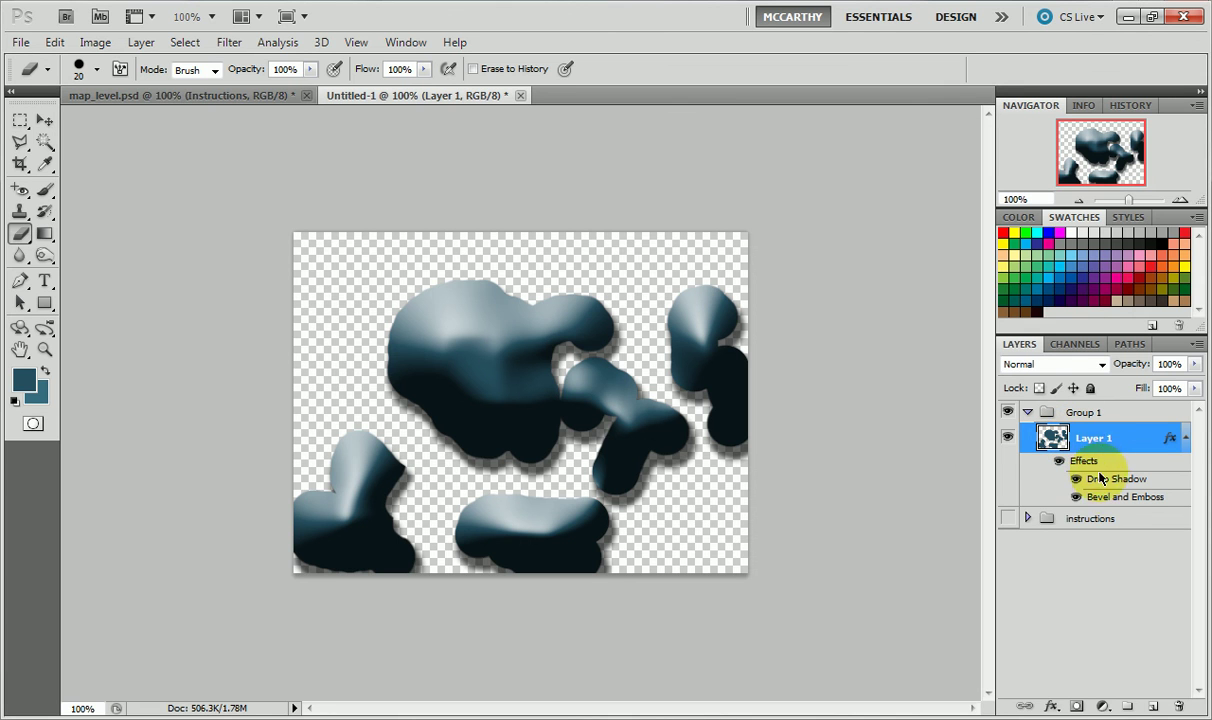
Rename the Group 1 layer group to level1 and duplicate it as a group named level2.
{"action": "double_click", "coordinate": [1078, 412]}
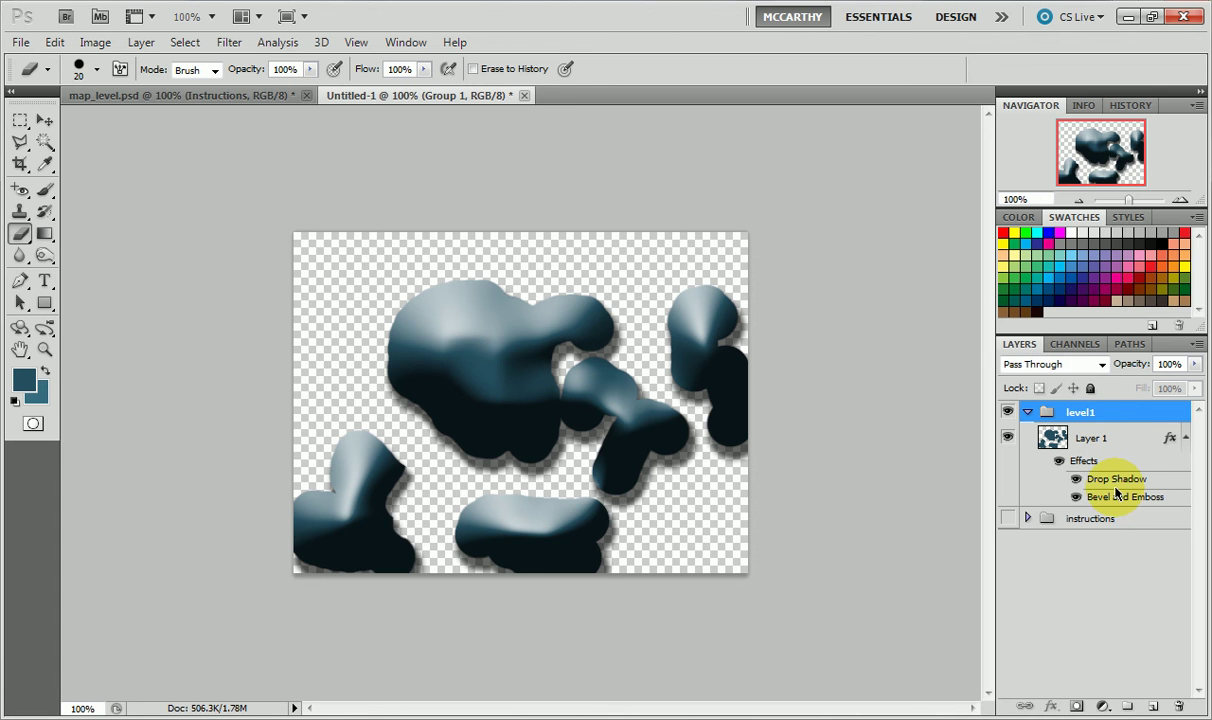
{"action": "left_click", "coordinate": [1029, 413]}
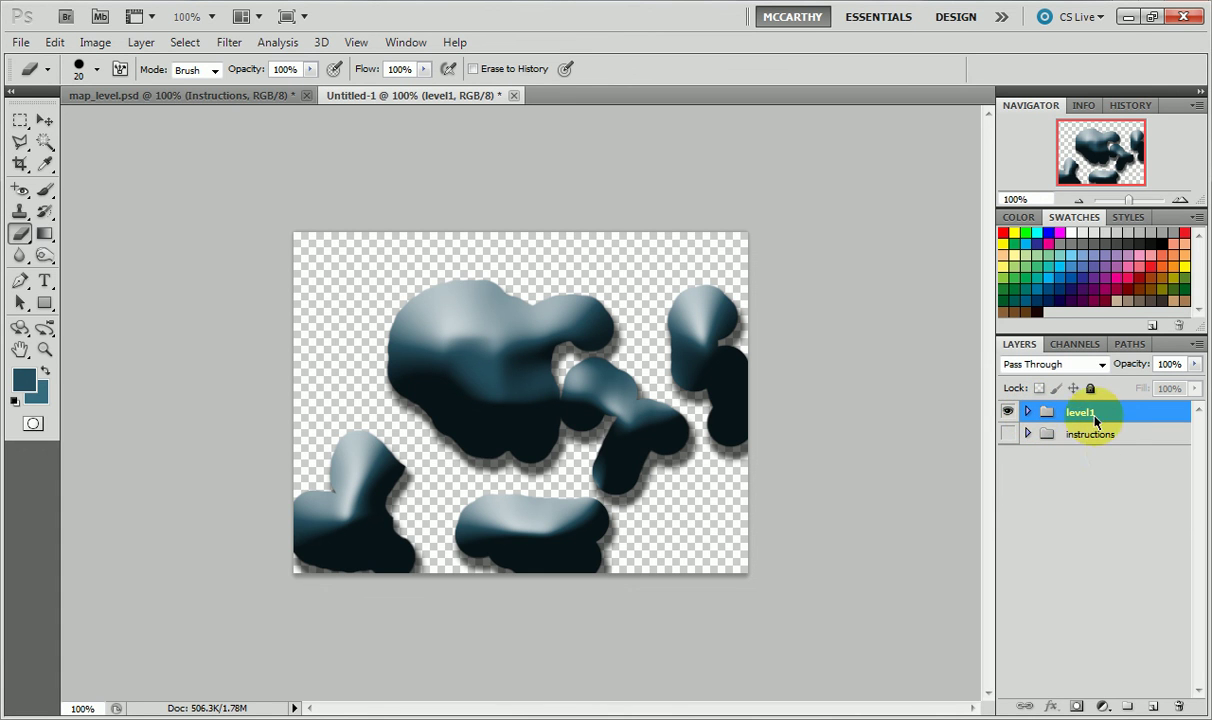
{"action": "left_click_drag", "start_coordinate": [1083, 416], "coordinate": [1155, 700]}
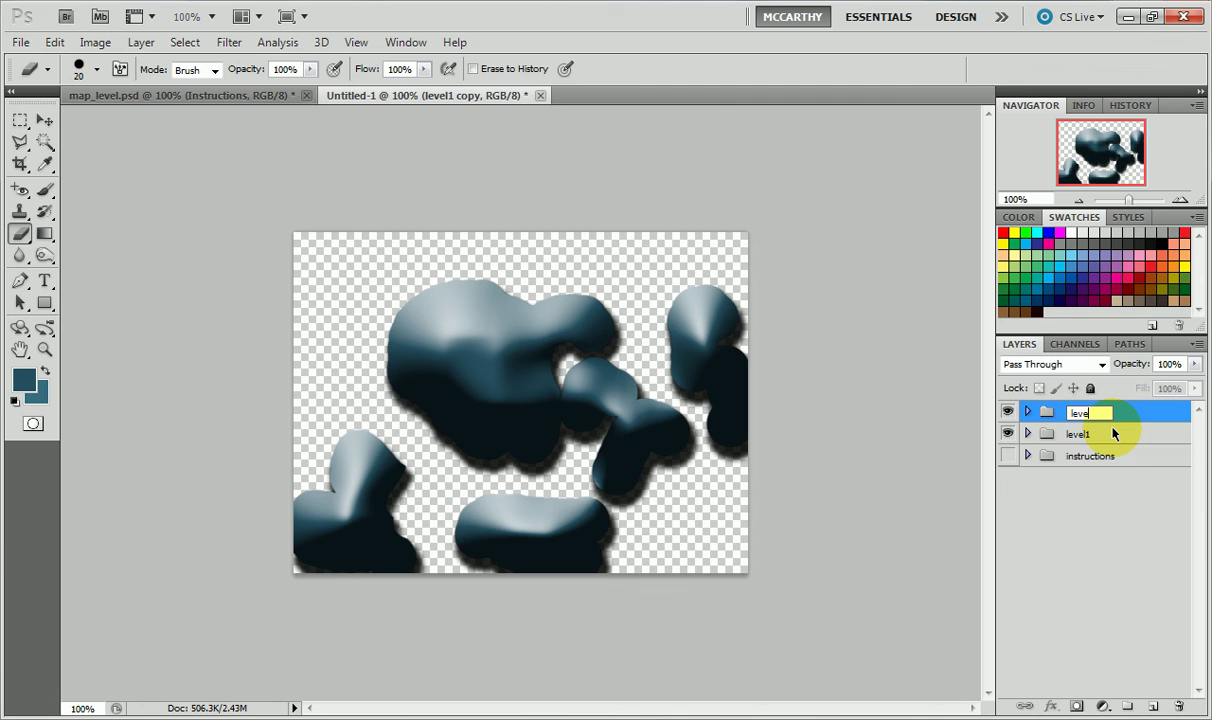
Hide the level1 group, and reshape level2's Layer 1 by painting blobs across the canvas's upper left and erasing its middle area.
{"action": "left_click", "coordinate": [1007, 433]}
{"action": "left_click", "coordinate": [1028, 412]}
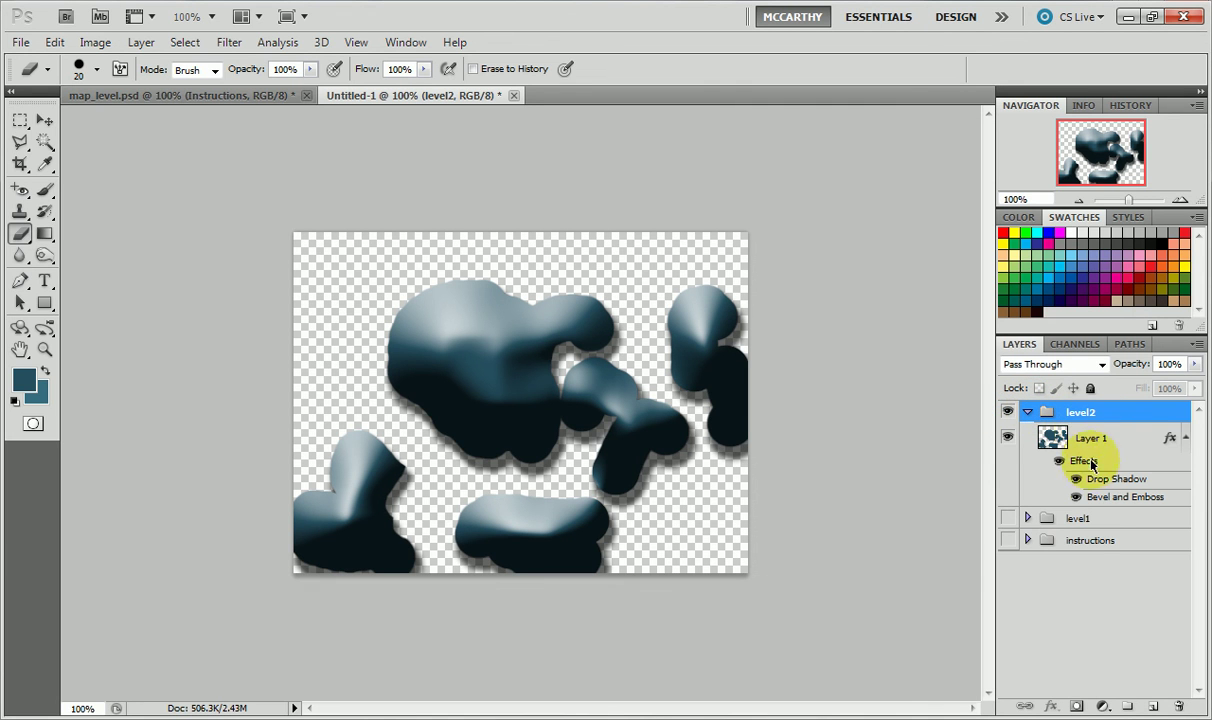
{"action": "left_click", "coordinate": [1088, 438]}
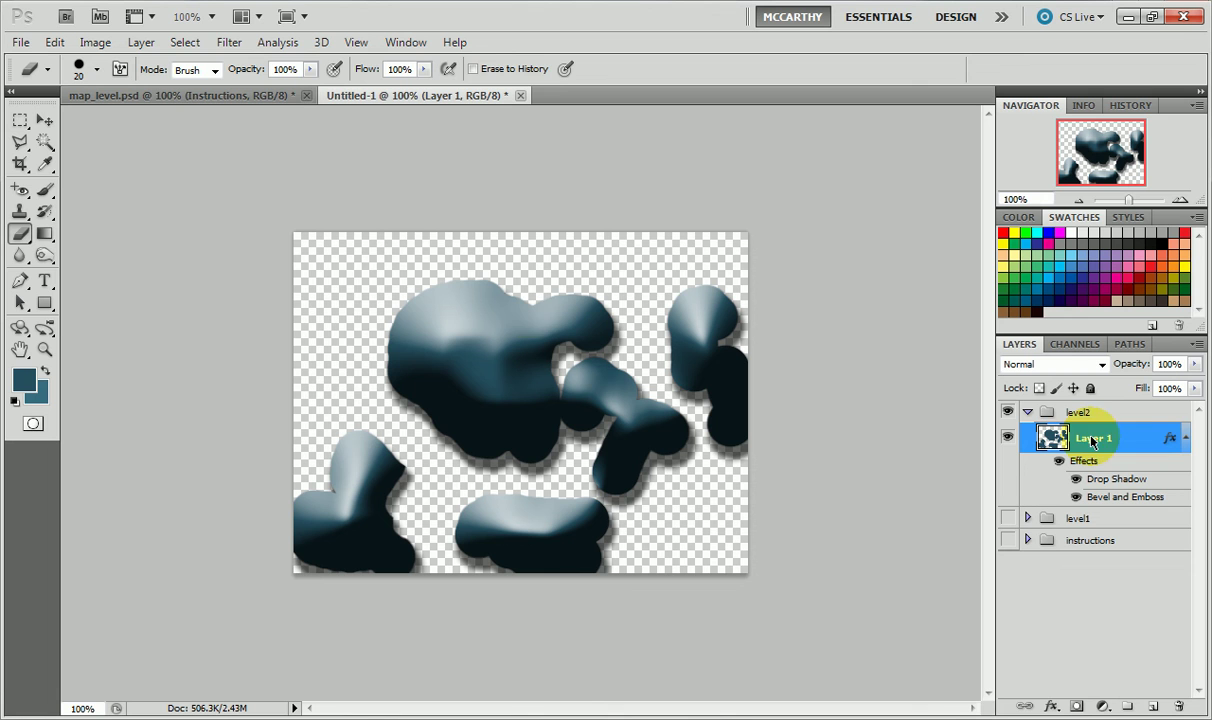
{"action": "left_click", "coordinate": [44, 190]}
{"action": "mouse_move", "coordinate": [352, 281]}
{"action": "left_mouse_down"}
{"action": "mouse_move", "coordinate": [400, 298]}
{"action": "mouse_move", "coordinate": [340, 383]}
{"action": "mouse_move", "coordinate": [388, 394]}
{"action": "mouse_move", "coordinate": [560, 300]}
{"action": "left_mouse_up"}
{"action": "left_click", "coordinate": [20, 233]}
{"action": "mouse_move", "coordinate": [357, 354]}
{"action": "left_mouse_down"}
{"action": "mouse_move", "coordinate": [435, 359]}
{"action": "mouse_move", "coordinate": [365, 418]}
{"action": "mouse_move", "coordinate": [489, 402]}
{"action": "mouse_move", "coordinate": [417, 396]}
{"action": "mouse_move", "coordinate": [550, 376]}
{"action": "mouse_move", "coordinate": [560, 393]}
{"action": "mouse_move", "coordinate": [502, 441]}
{"action": "mouse_move", "coordinate": [463, 390]}
{"action": "left_mouse_up"}
{"action": "mouse_move", "coordinate": [437, 436]}
{"action": "left_mouse_down"}
{"action": "mouse_move", "coordinate": [496, 454]}
{"action": "mouse_move", "coordinate": [485, 459]}
{"action": "mouse_move", "coordinate": [538, 431]}
{"action": "mouse_move", "coordinate": [463, 471]}
{"action": "mouse_move", "coordinate": [541, 460]}
{"action": "left_mouse_up"}
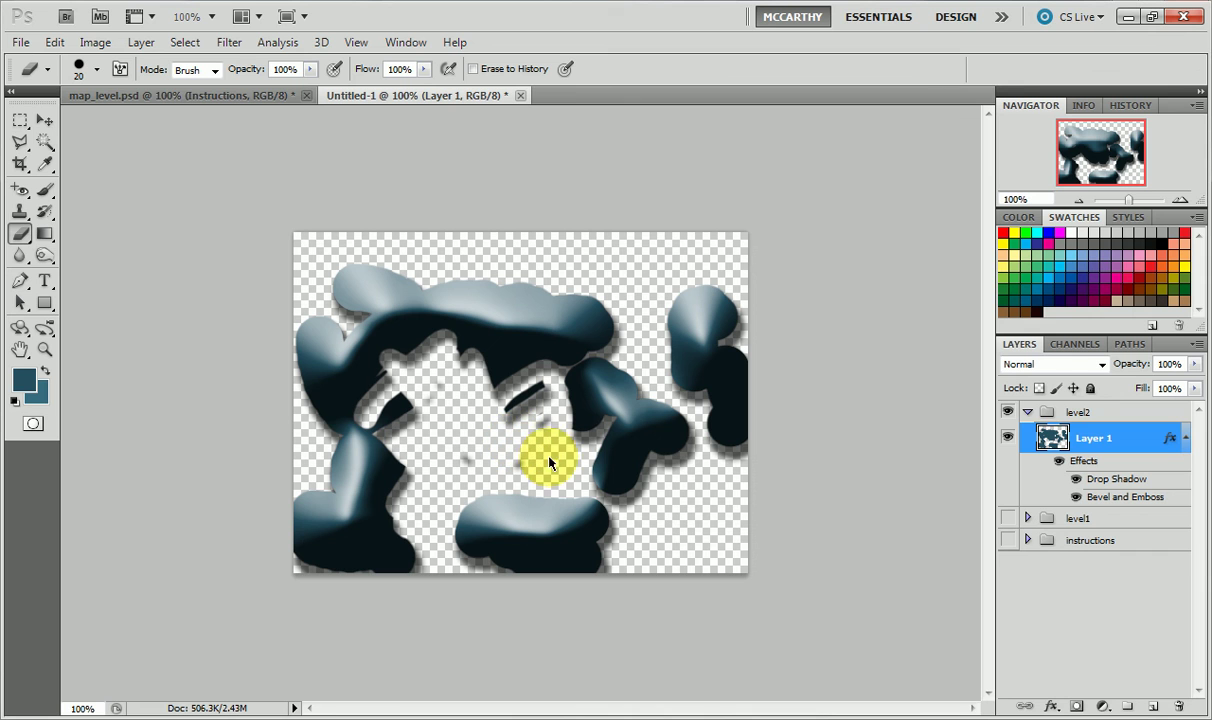
Collapse the level2 group and compare the two levels by toggling the visibility of level1 and level2, leaving only level2 shown.
{"action": "left_click", "coordinate": [1028, 413]}
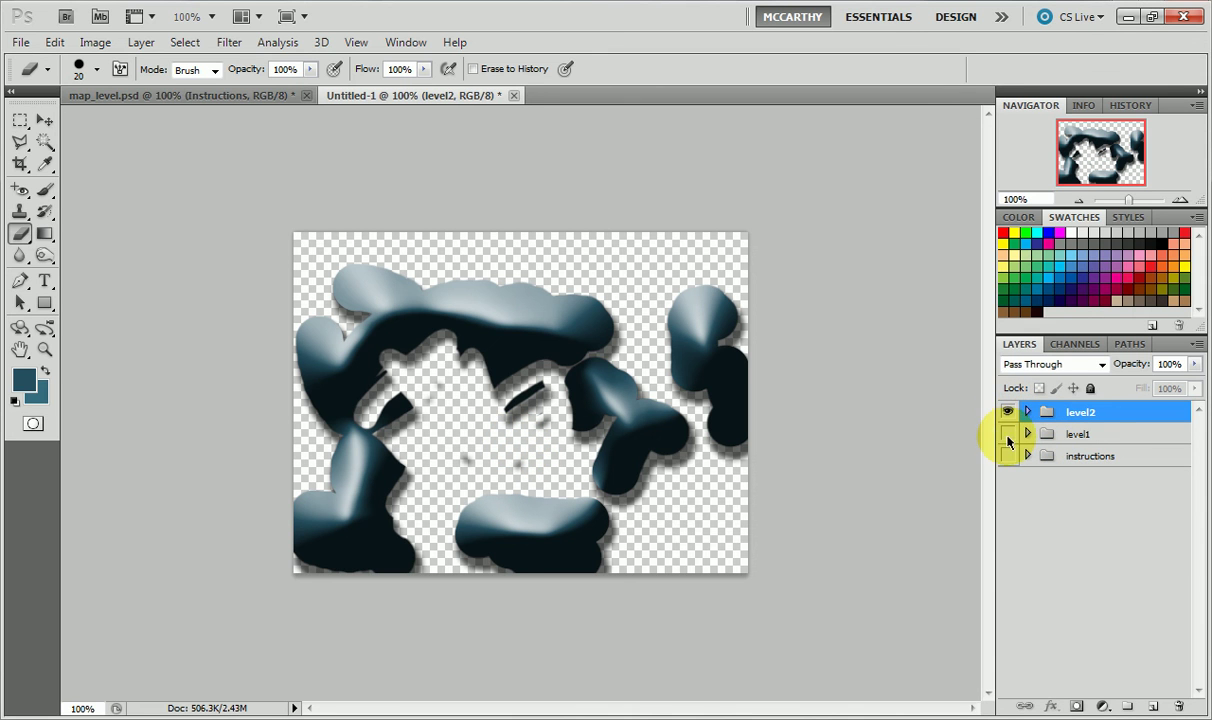
{"action": "left_click", "coordinate": [1007, 434]}
{"action": "left_click", "coordinate": [1008, 412]}
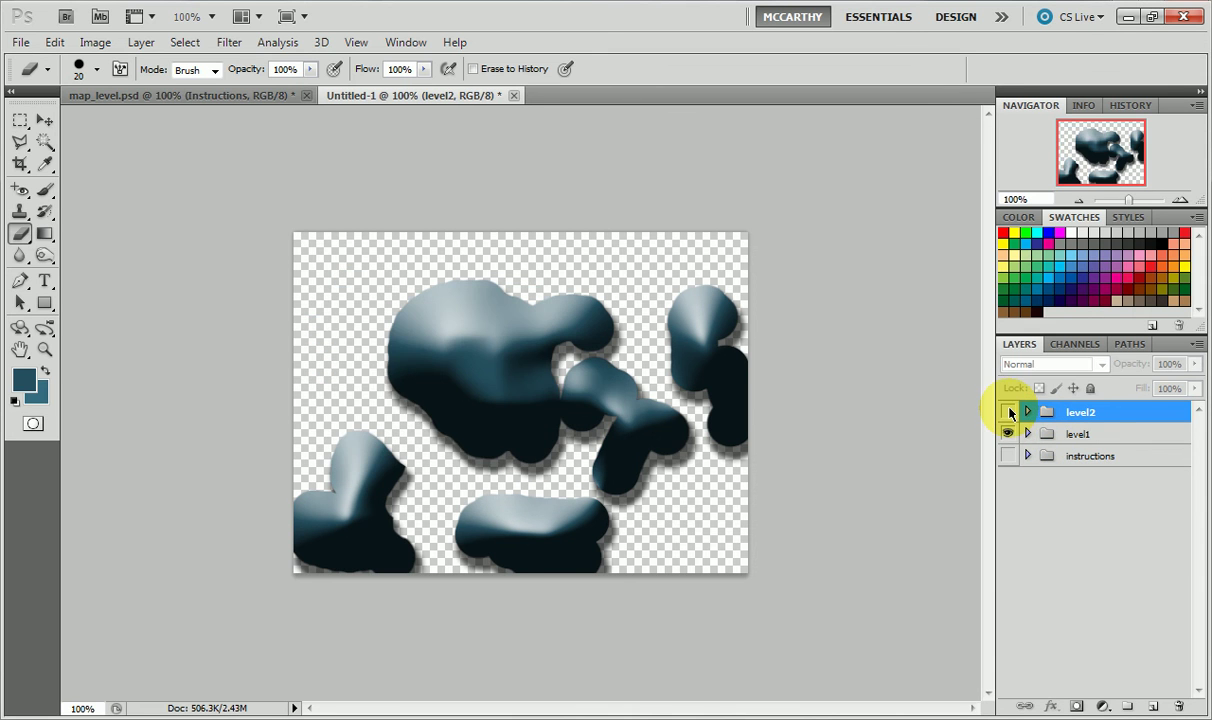
{"action": "left_click", "coordinate": [1008, 433]}
{"action": "left_click", "coordinate": [1008, 412]}
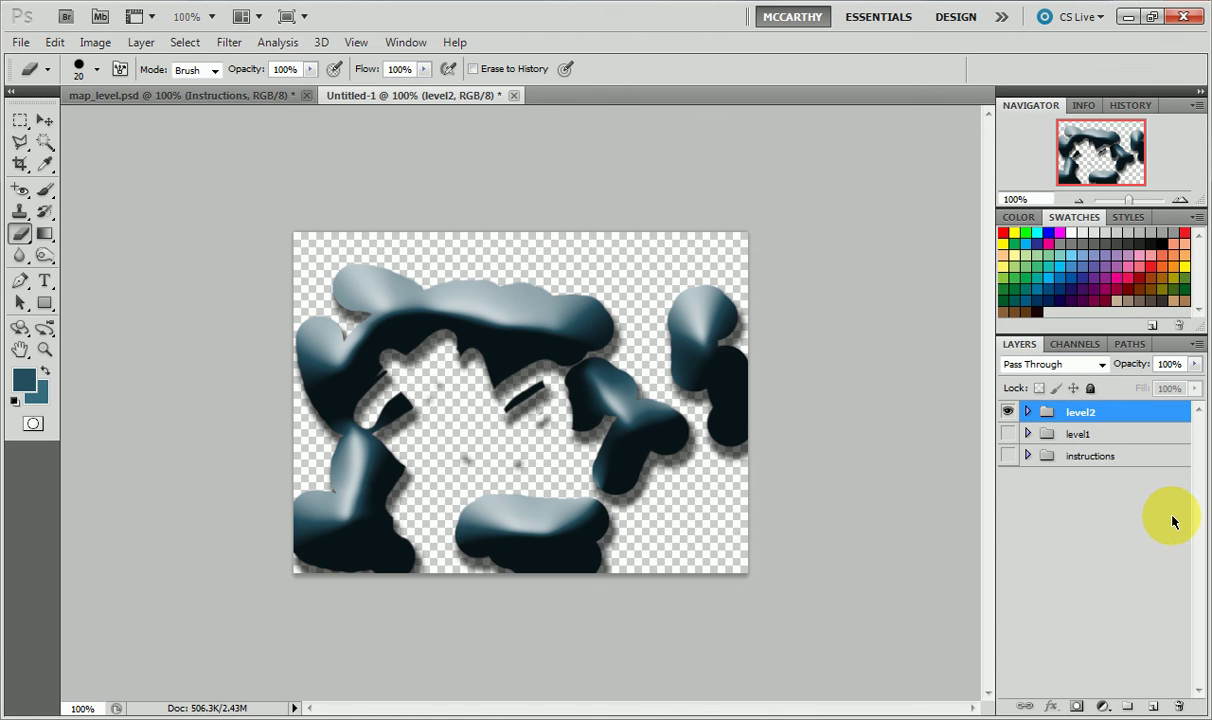
{"action": "left_click", "coordinate": [20, 44]}
{"action": "left_click", "coordinate": [507, 318]}
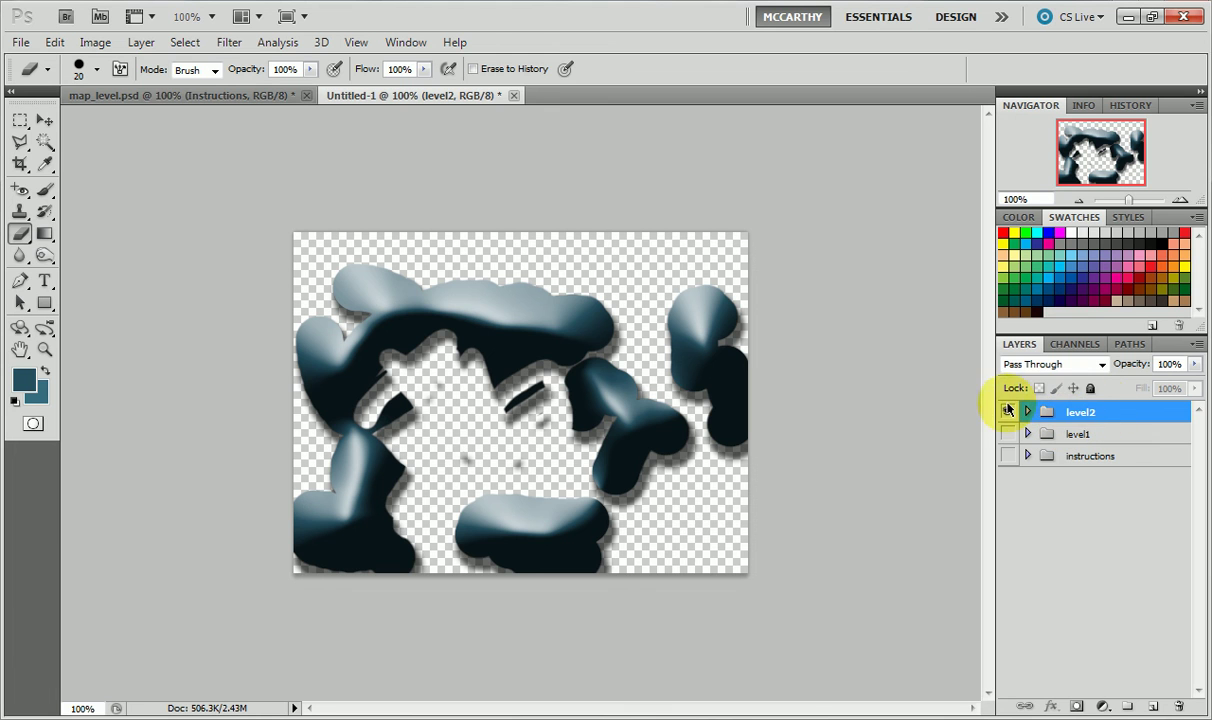
{"action": "left_click", "coordinate": [1007, 411]}
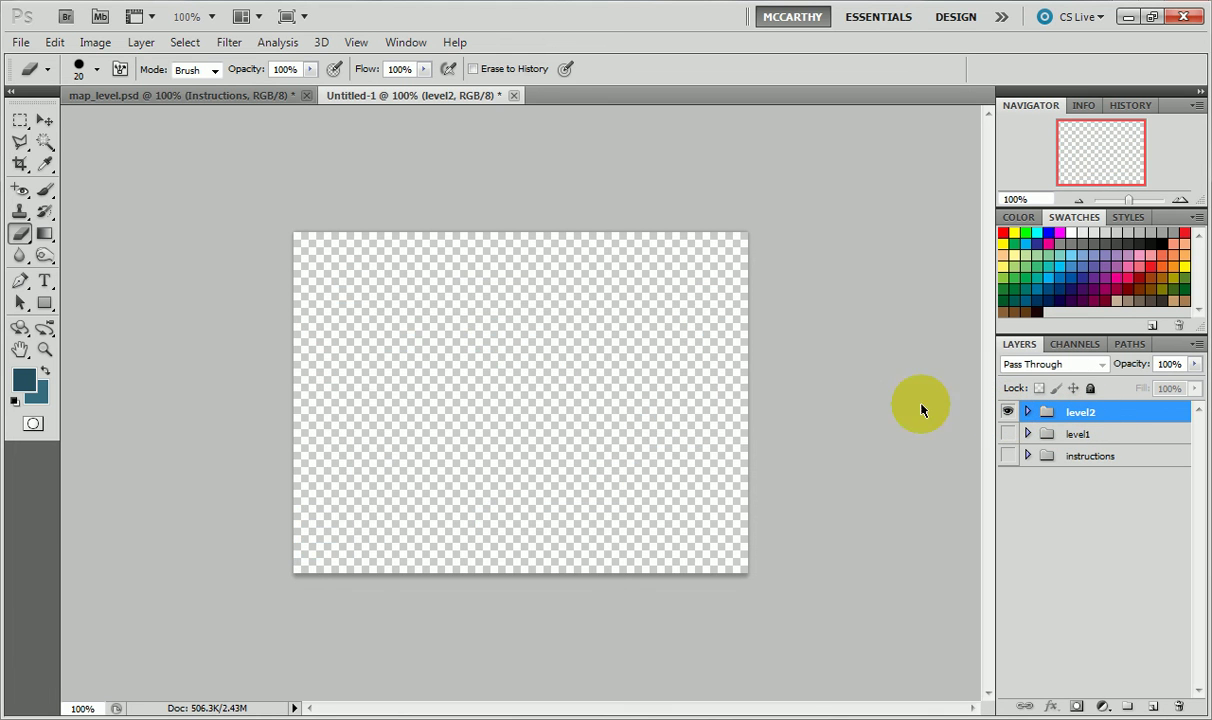
{"action": "left_click", "coordinate": [1007, 411]}
Prepare a Save for Web & Devices export of level2 as a JPEG at quality 100, and view the save location without saving.
{"action": "left_click", "coordinate": [21, 42]}
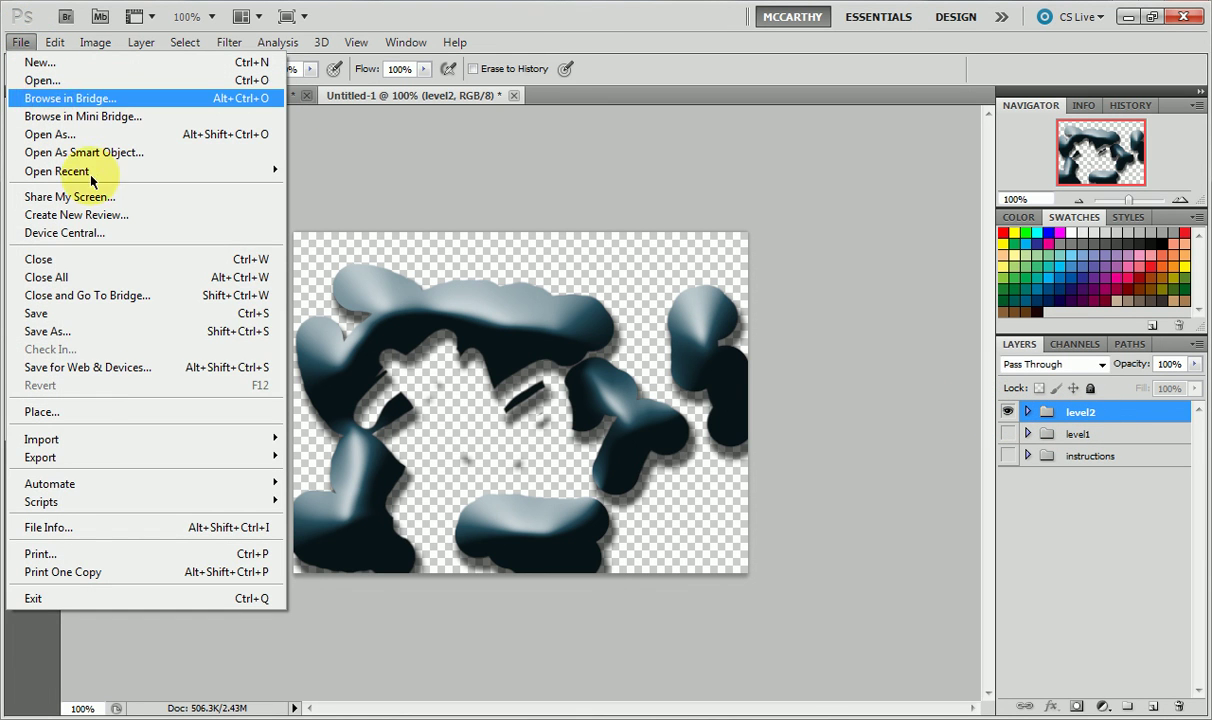
{"action": "left_click", "coordinate": [88, 367]}
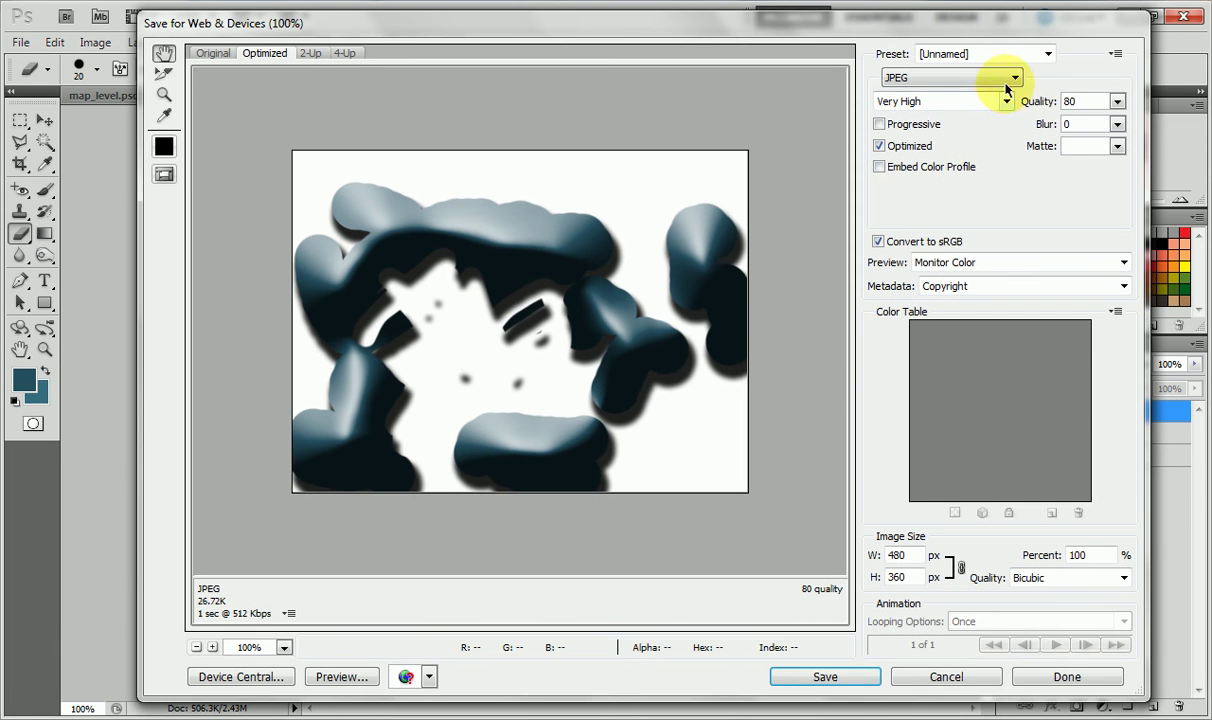
{"action": "left_click", "coordinate": [1117, 101]}
{"action": "left_click_drag", "start_coordinate": [1090, 128], "coordinate": [1108, 188]}
{"action": "left_click", "coordinate": [1108, 188]}
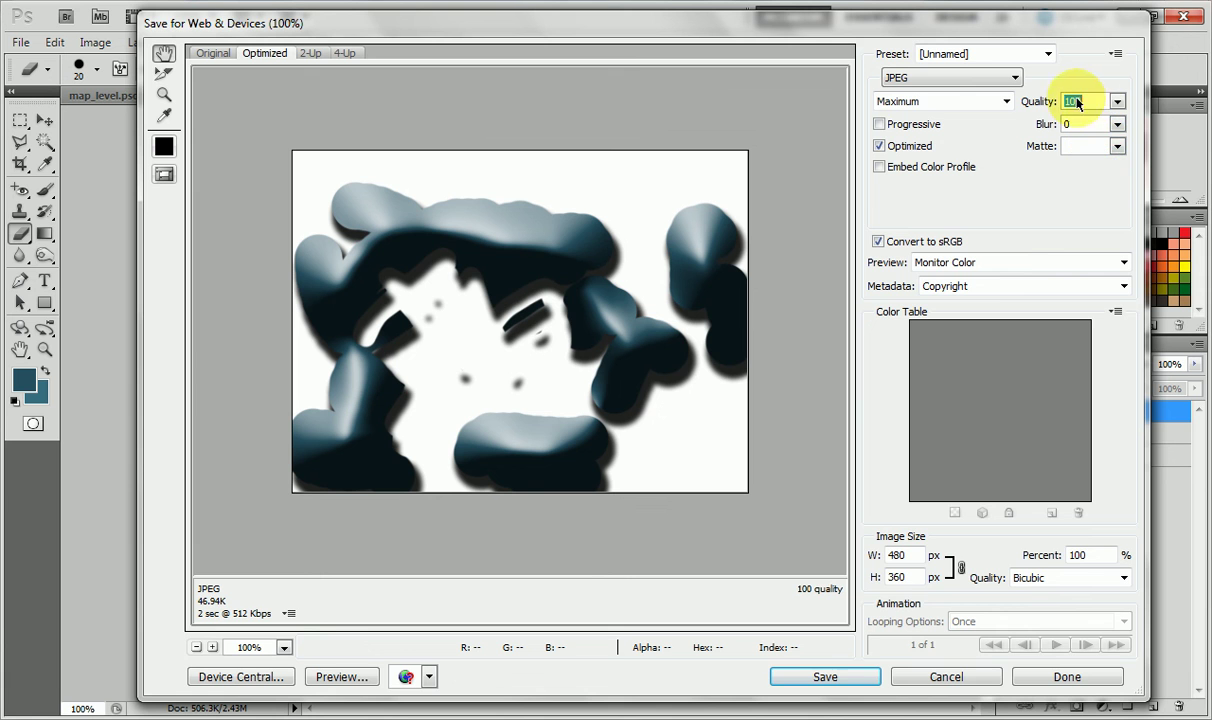
{"action": "left_click", "coordinate": [825, 677]}
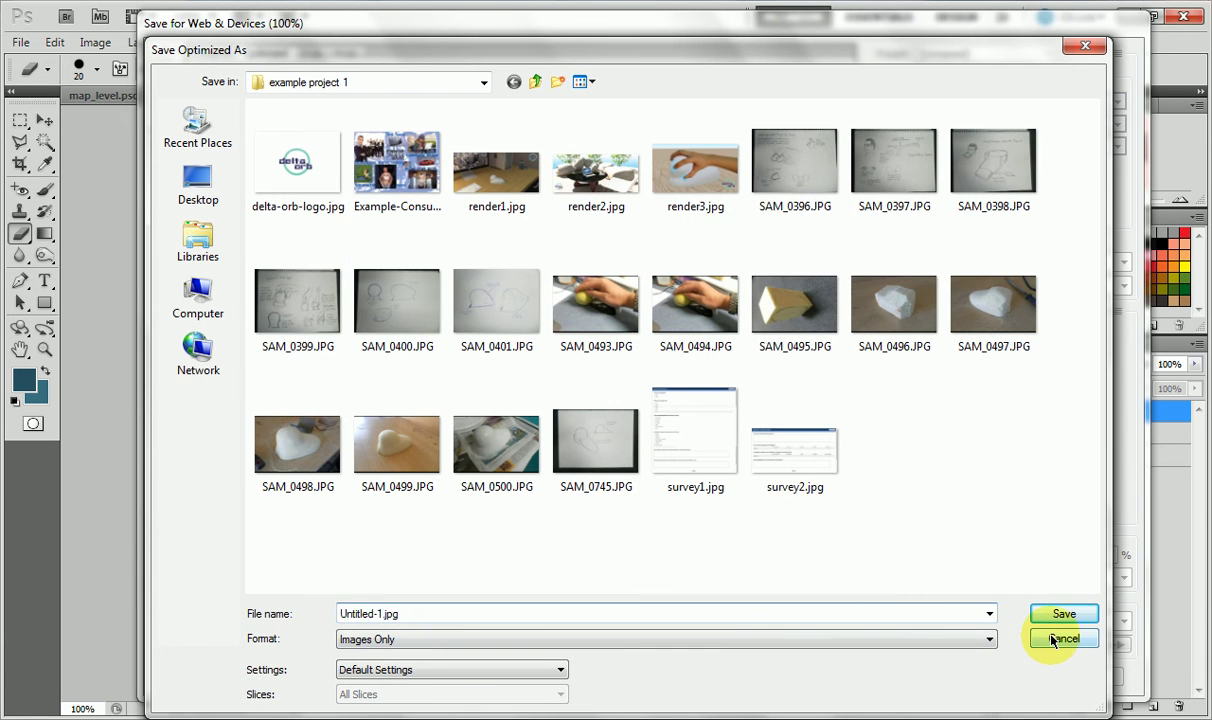
{"action": "left_click", "coordinate": [1052, 640]}
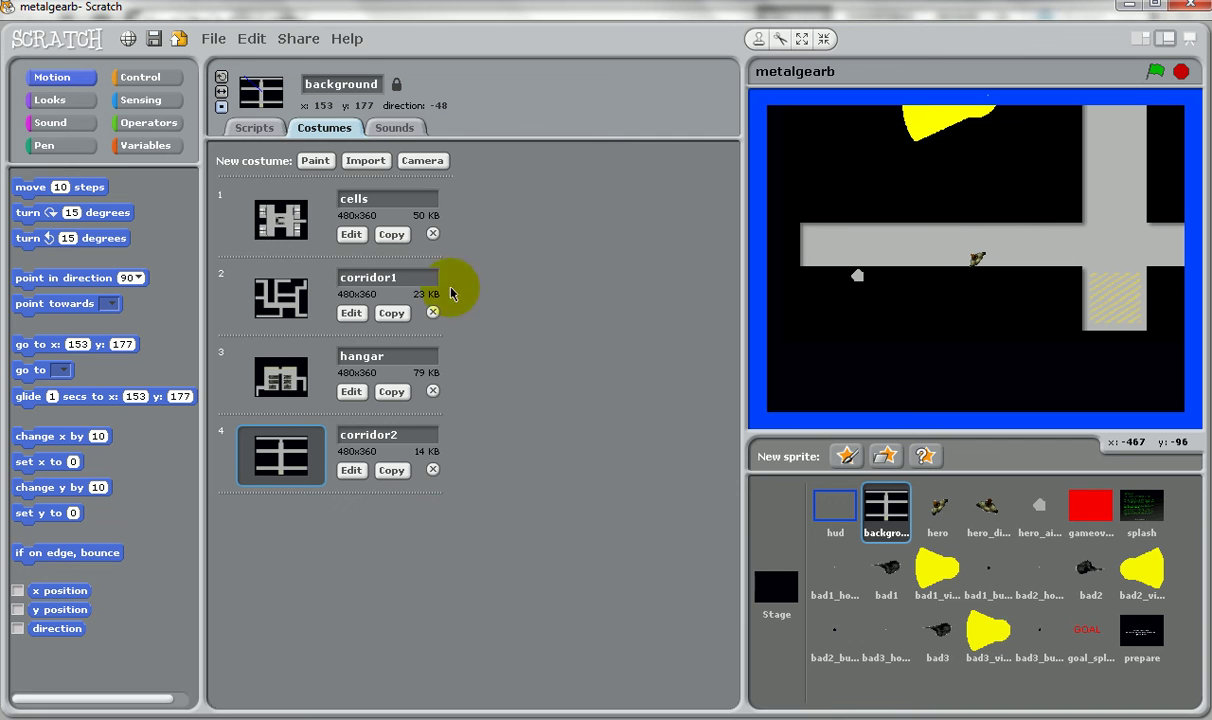
Switch to Scratch, view the costume import dialog for the background sprite without importing, and return to the Photoshop export dialog.
{"action": "left_click", "coordinate": [364, 161]}
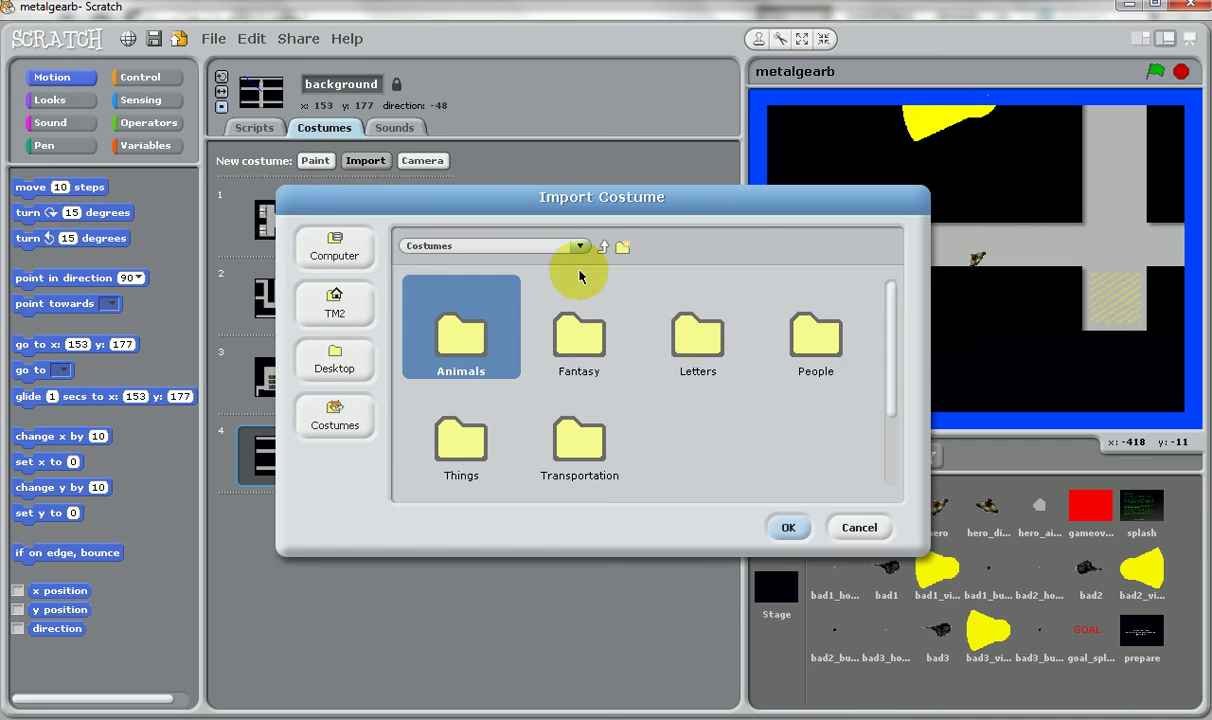
{"action": "left_click", "coordinate": [857, 527]}
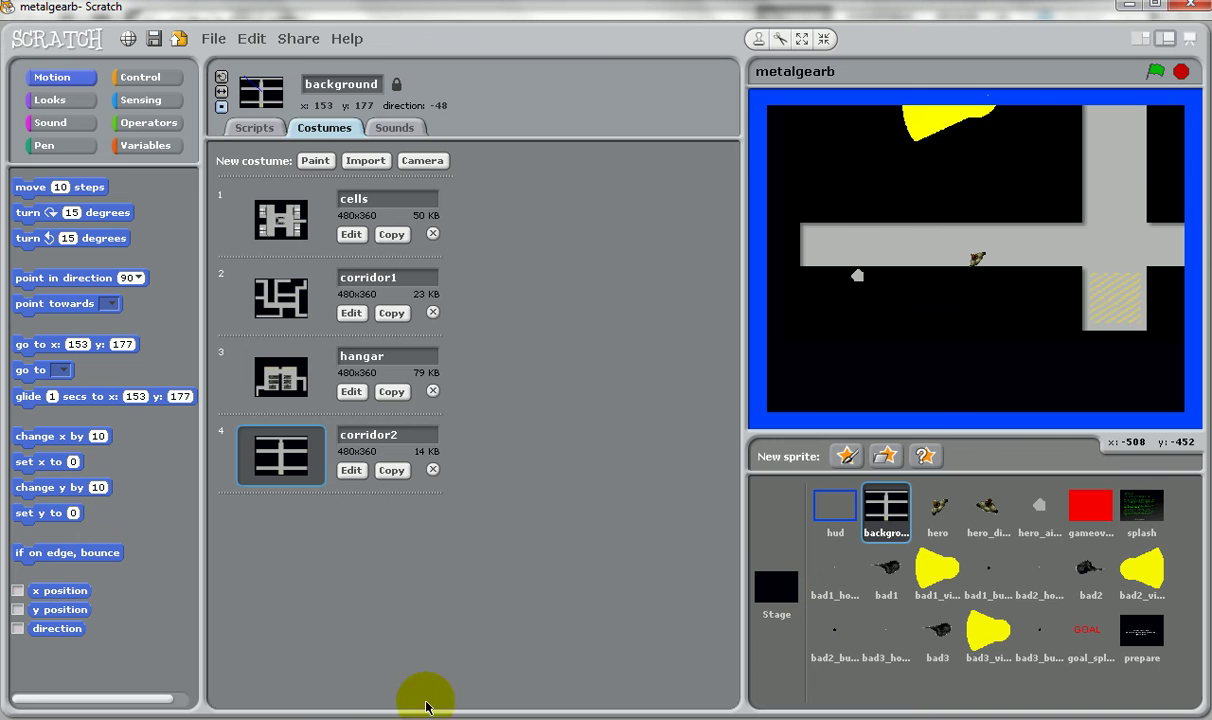
{"action": "left_click", "coordinate": [343, 716]}
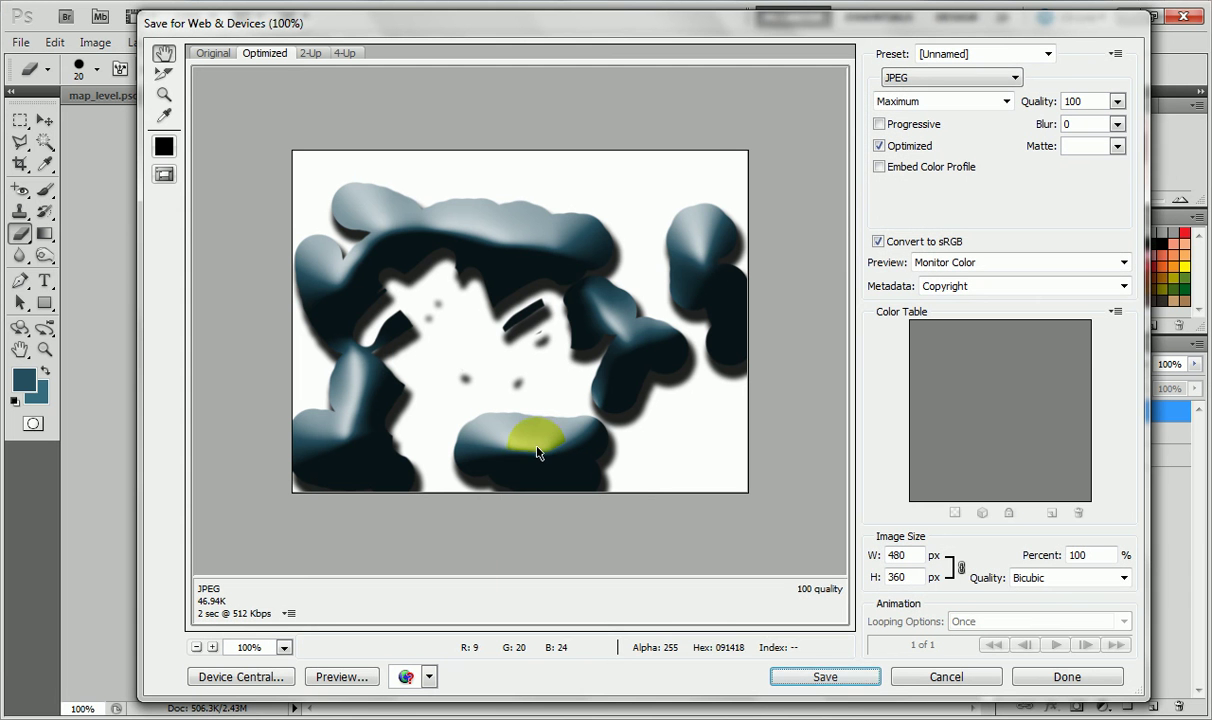